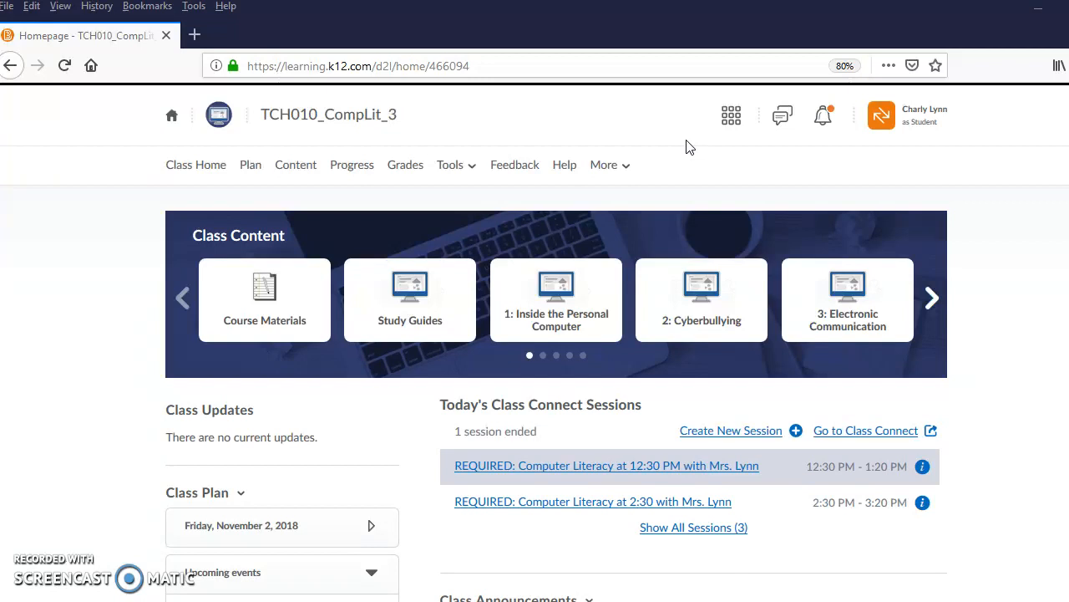
Step: Open the 5.07 Graded Assignment: MLA Style page from the class content unit 5: Documents
{"action": "left_click", "coordinate": [932, 302]}
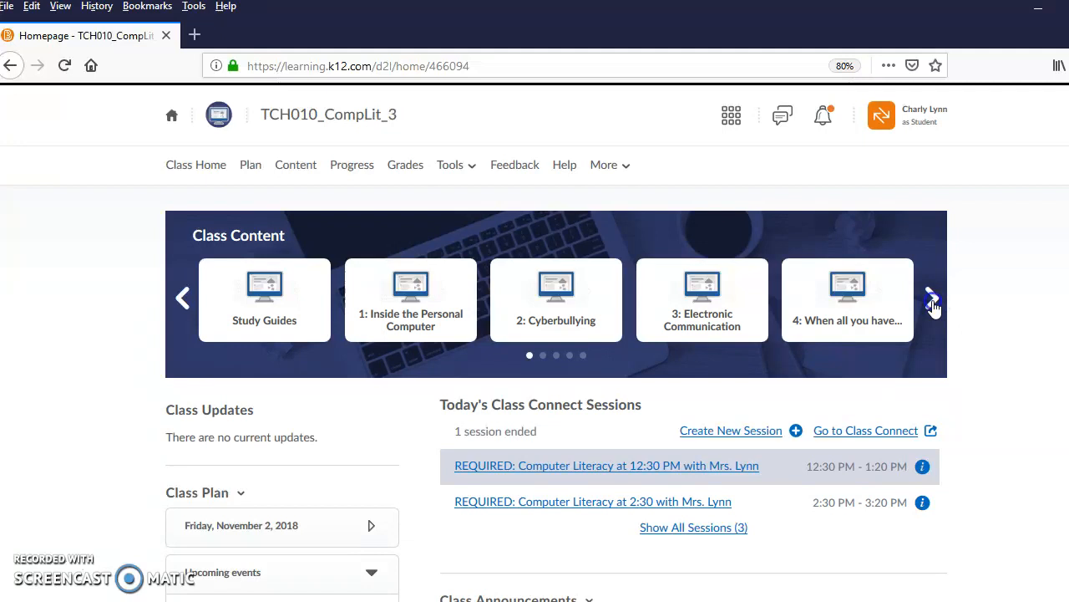
{"action": "left_click", "coordinate": [933, 303]}
{"action": "left_click", "coordinate": [901, 299]}
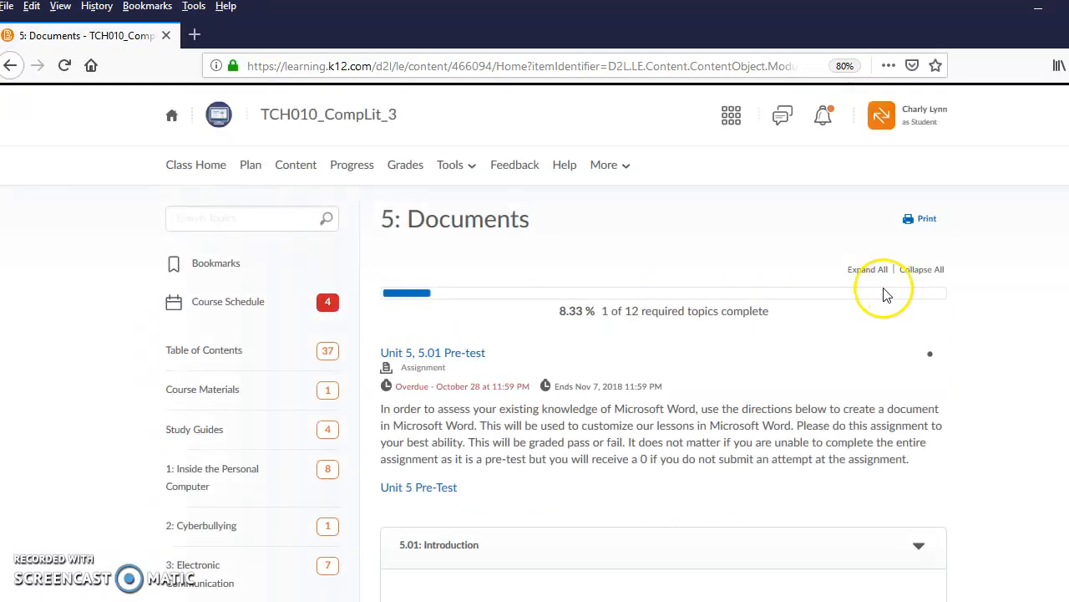
{"action": "scroll", "coordinate": [762, 308], "scroll_direction": "down", "scroll_amount": 10}
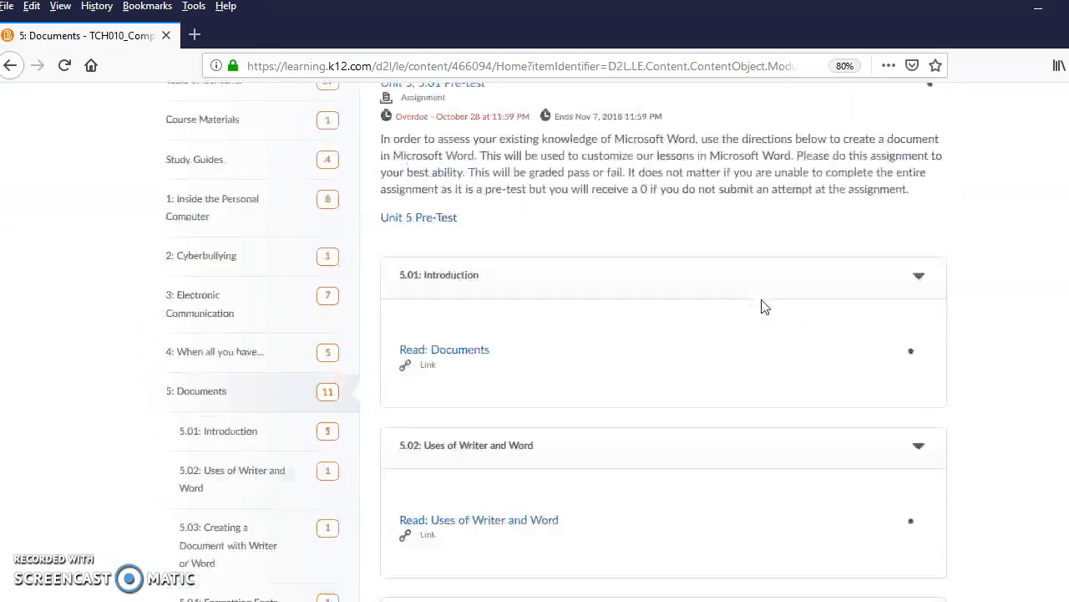
{"action": "scroll", "coordinate": [758, 311], "scroll_direction": "down", "scroll_amount": 8}
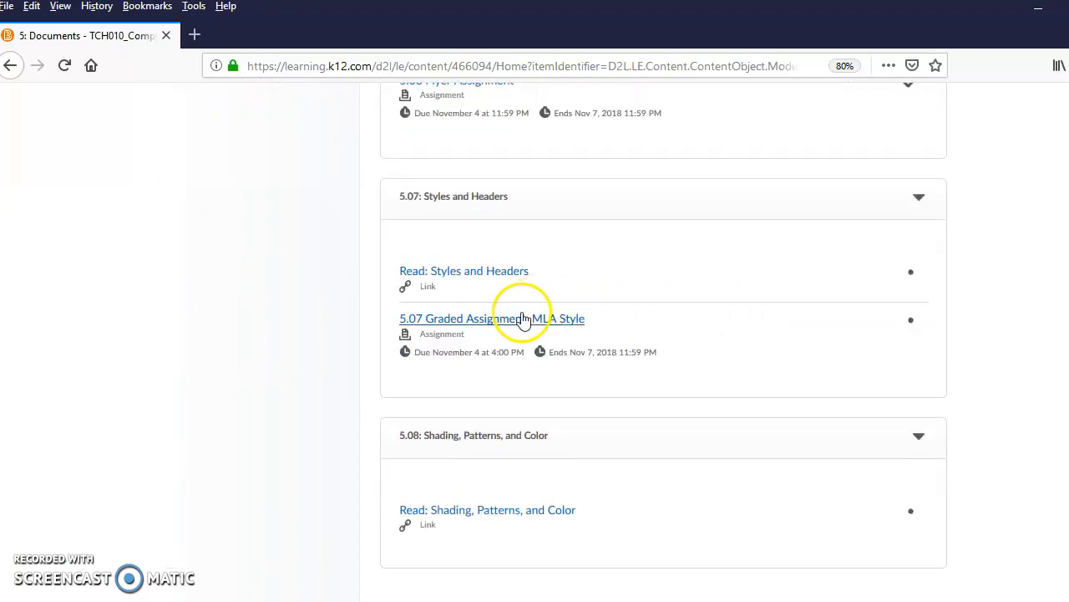
{"action": "left_click", "coordinate": [520, 320]}
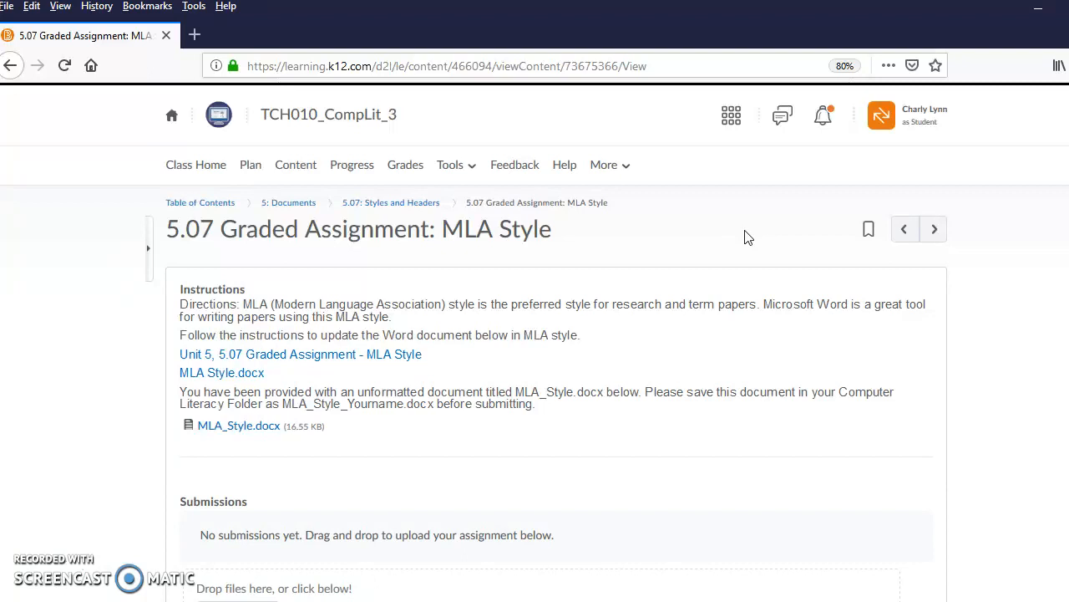
Step: Open the linked Unit 5, 5.07 Graded Assignment - MLA Style instructions, and open MLA Style.docx in Word with editing enabled
{"action": "left_click", "coordinate": [278, 355]}
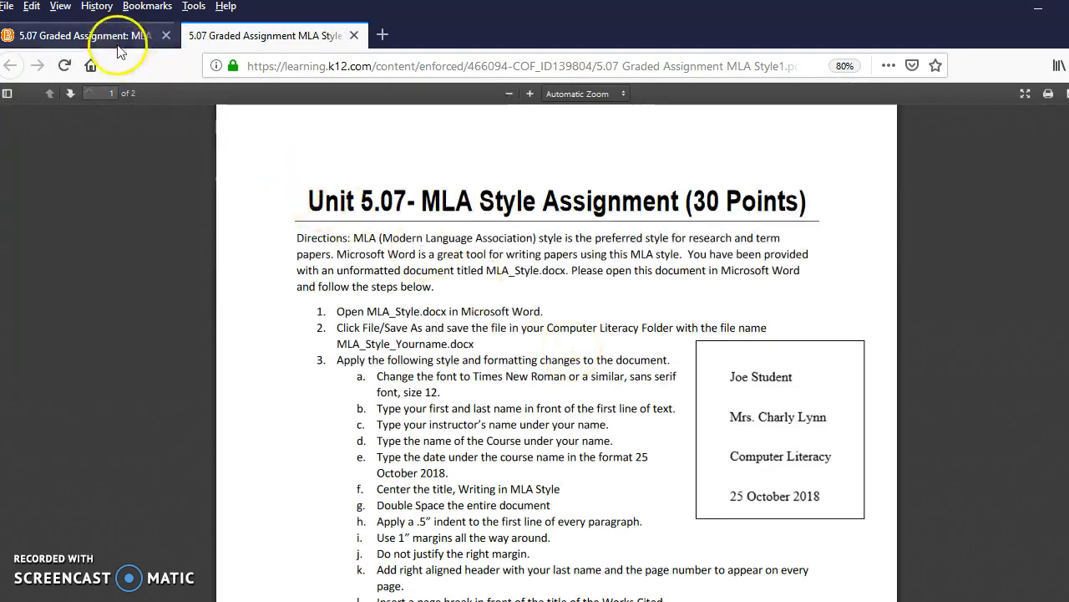
{"action": "left_click", "coordinate": [114, 38]}
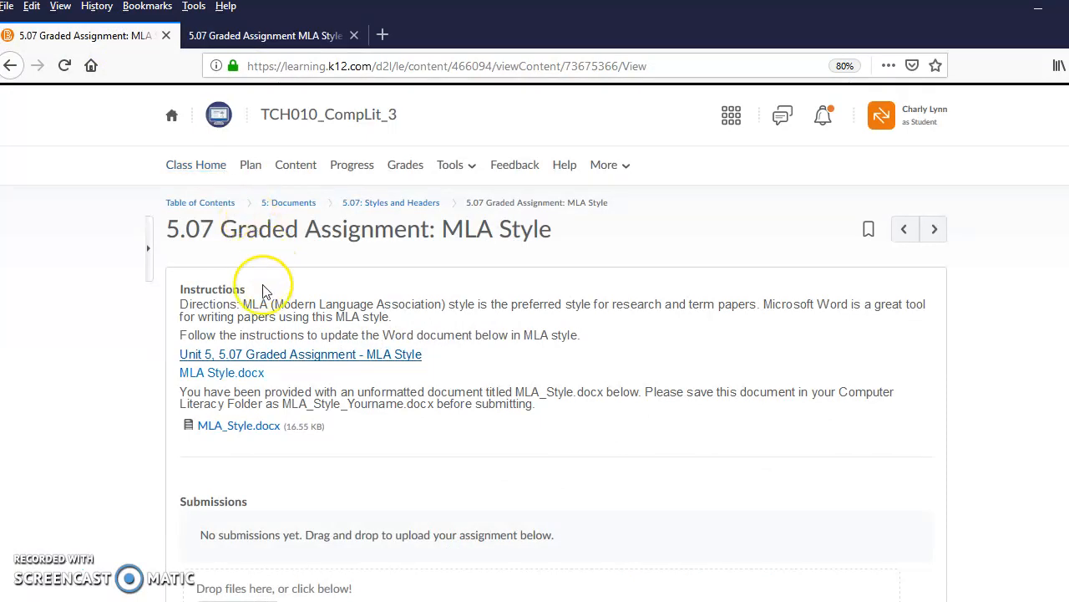
{"action": "left_click", "coordinate": [240, 373]}
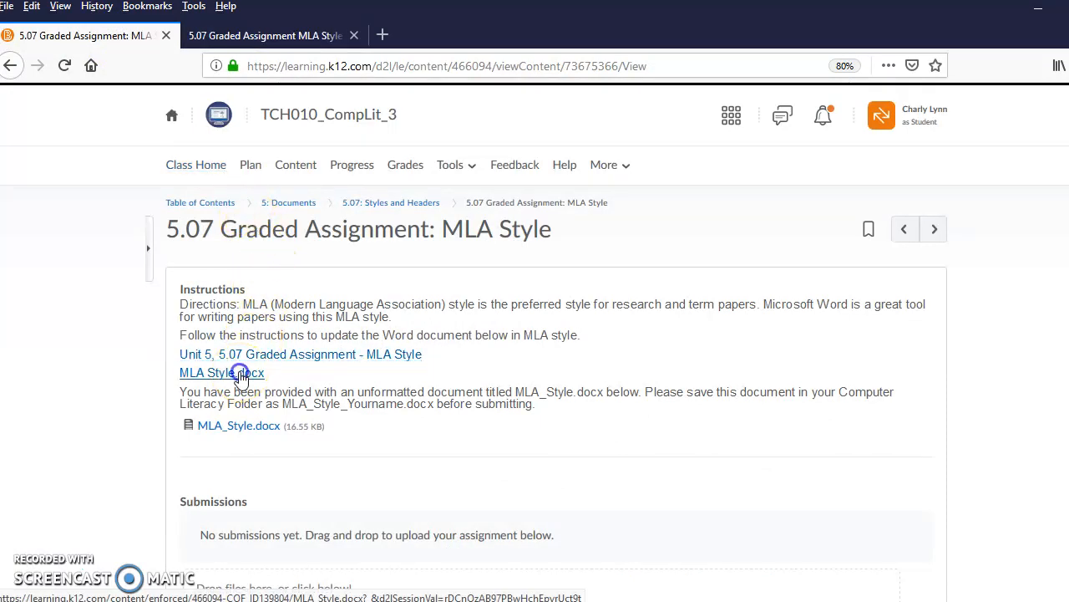
{"action": "left_click", "coordinate": [568, 359]}
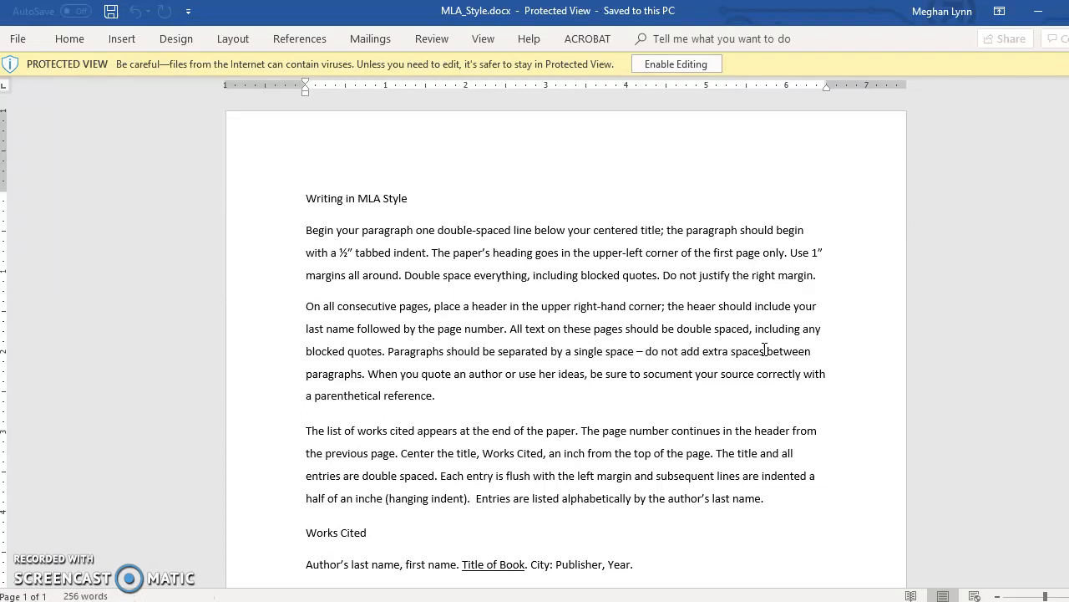
{"action": "left_click", "coordinate": [742, 320]}
{"action": "left_click", "coordinate": [675, 65]}
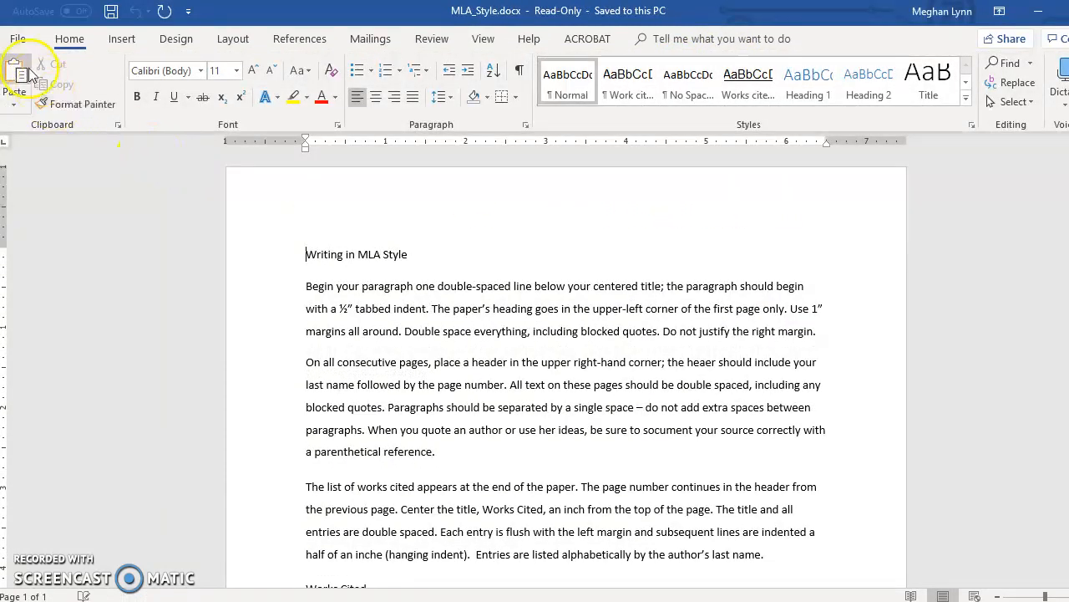
Step: Save the document in the Desktop's Computer Literacy folder, adding the last name directly after MLA_Style in the file name
{"action": "left_click", "coordinate": [18, 42]}
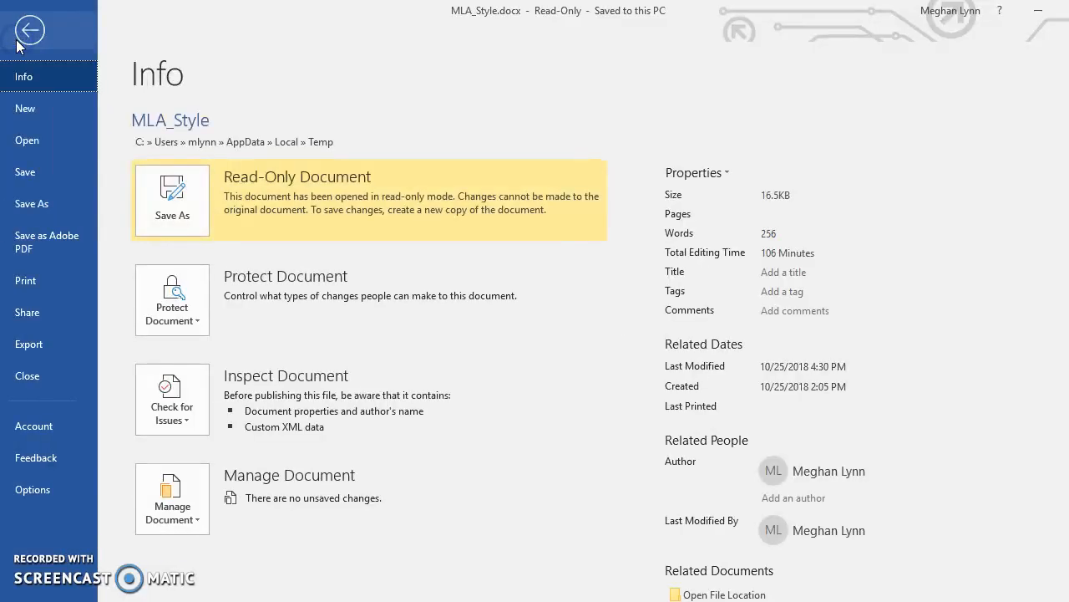
{"action": "left_click", "coordinate": [52, 205]}
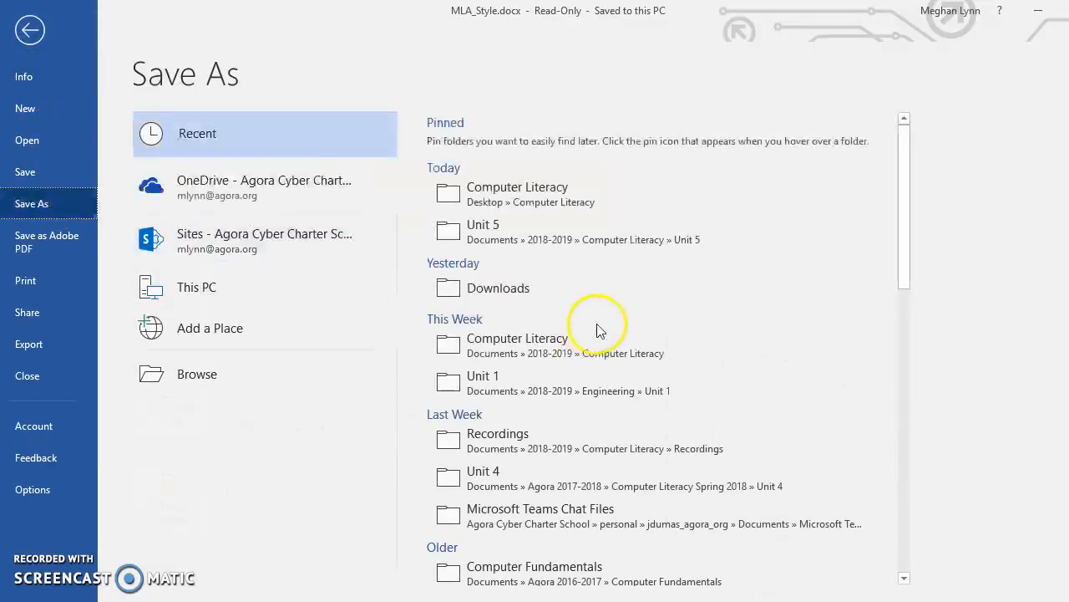
{"action": "left_click", "coordinate": [231, 375]}
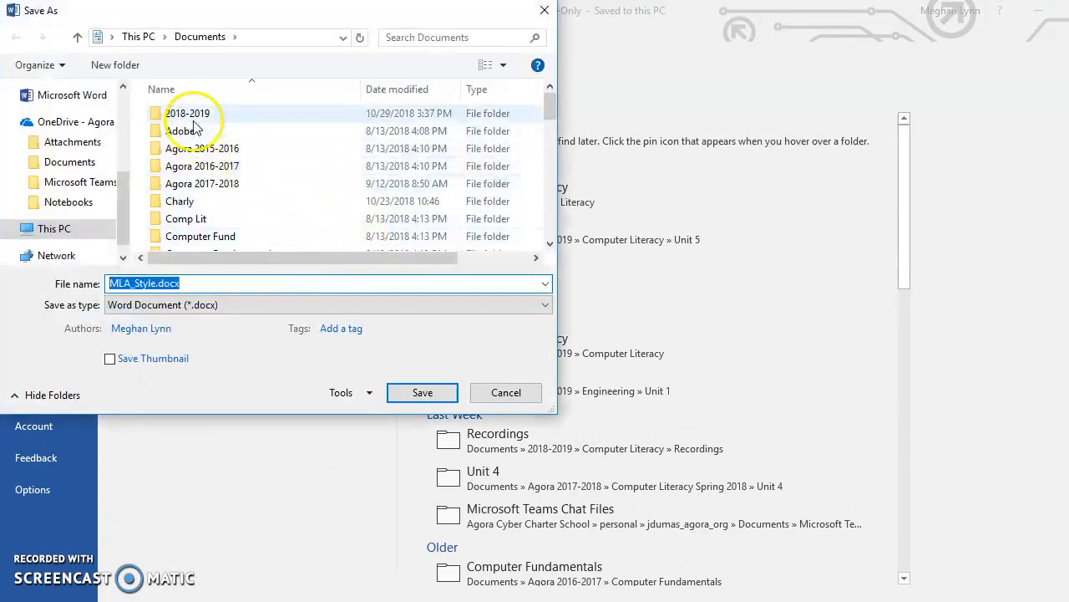
{"action": "scroll", "coordinate": [124, 199], "scroll_direction": "up", "scroll_amount": 5}
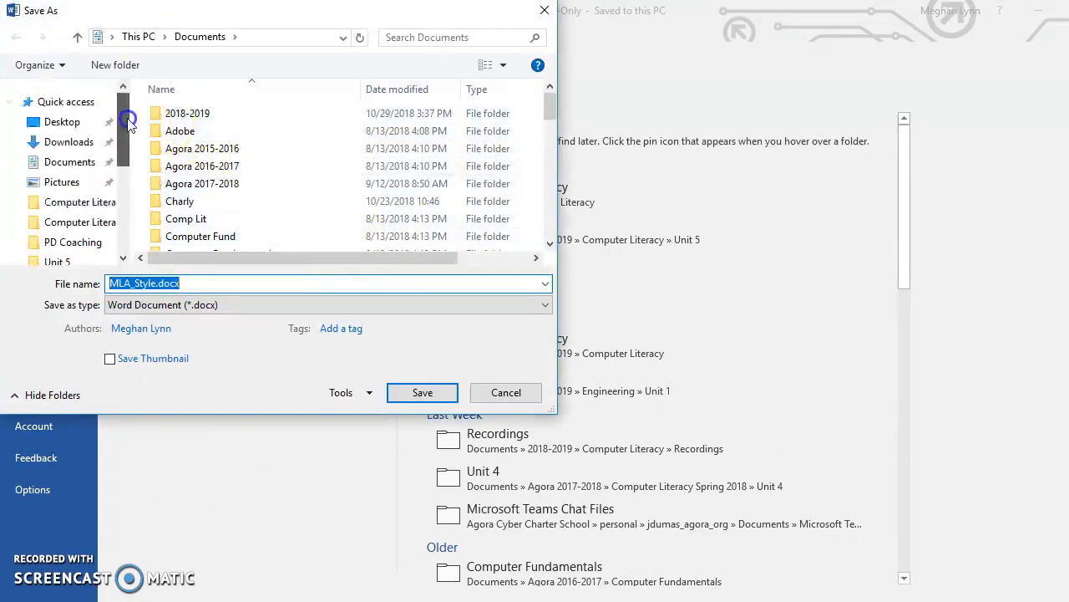
{"action": "left_click", "coordinate": [65, 121]}
{"action": "double_click", "coordinate": [174, 112]}
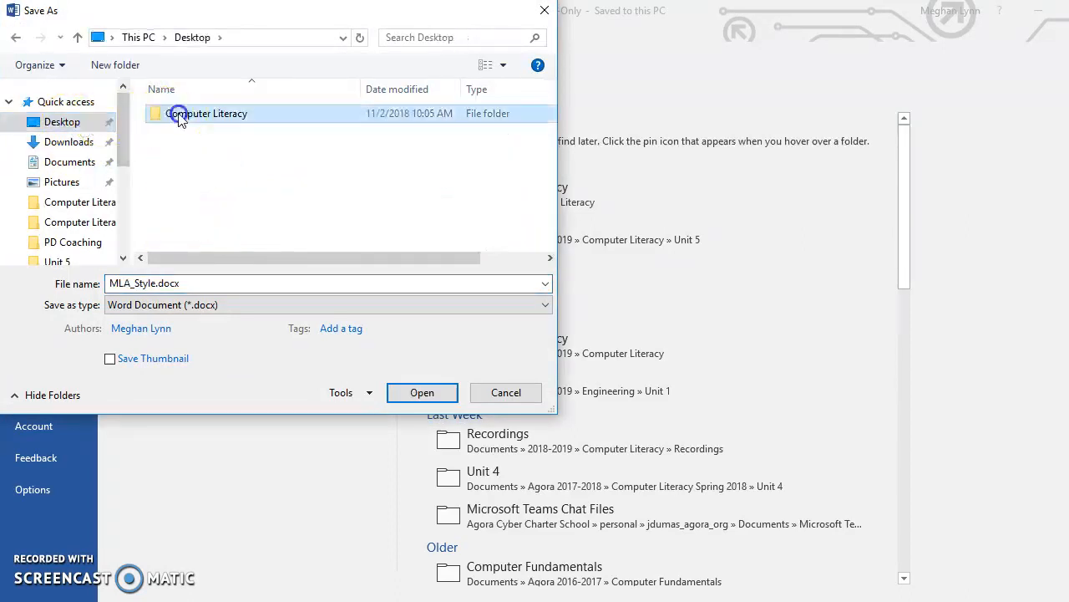
{"action": "double_click", "coordinate": [158, 284]}
{"action": "left_click", "coordinate": [157, 284]}
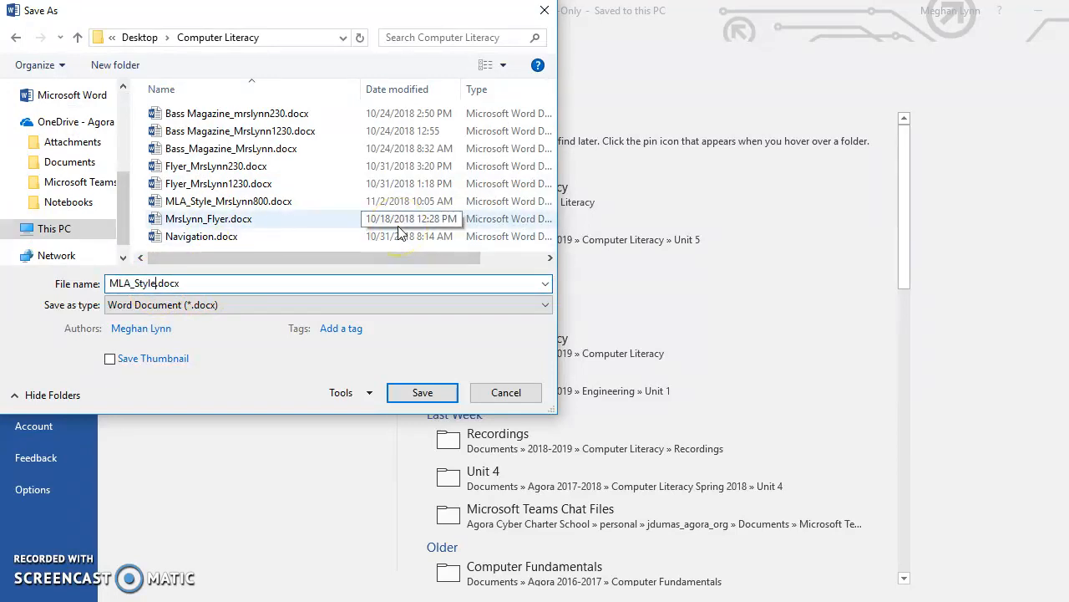
{"action": "type", "text": "Lynn"}
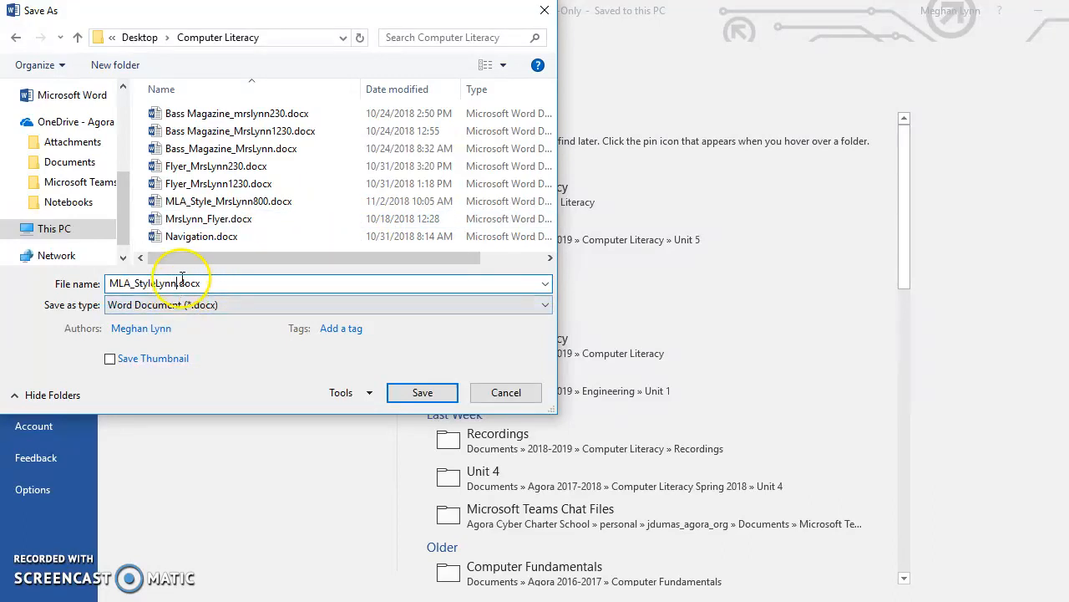
{"action": "left_click", "coordinate": [421, 394]}
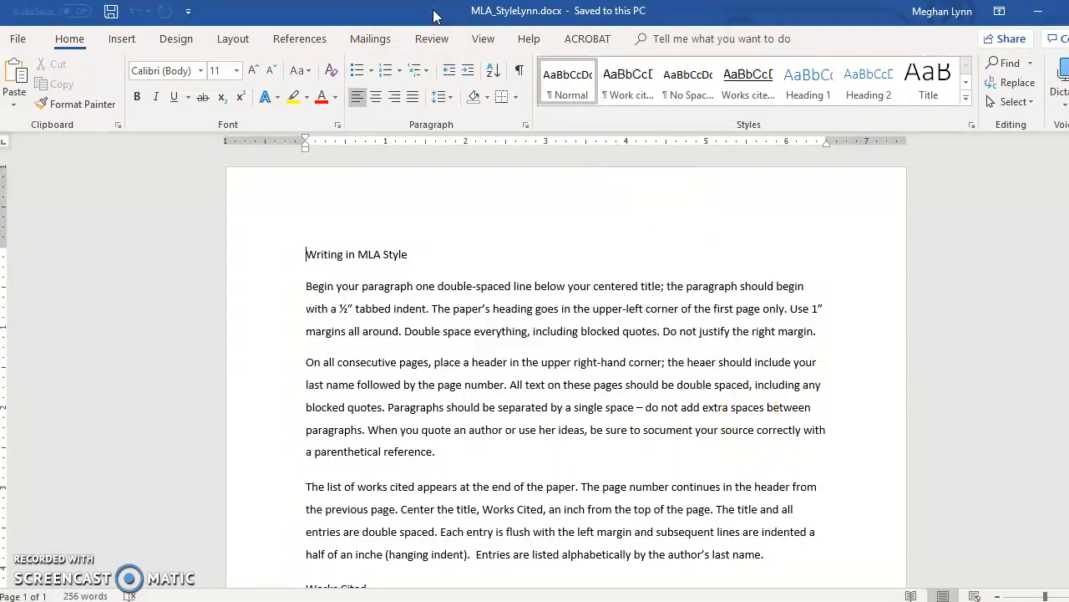
Step: Arrange the assignment instructions and the Word document side by side, with the instructions enlarged to 150% at the formatting steps
{"action": "left_click_drag", "start_coordinate": [434, 12], "coordinate": [586, 84]}
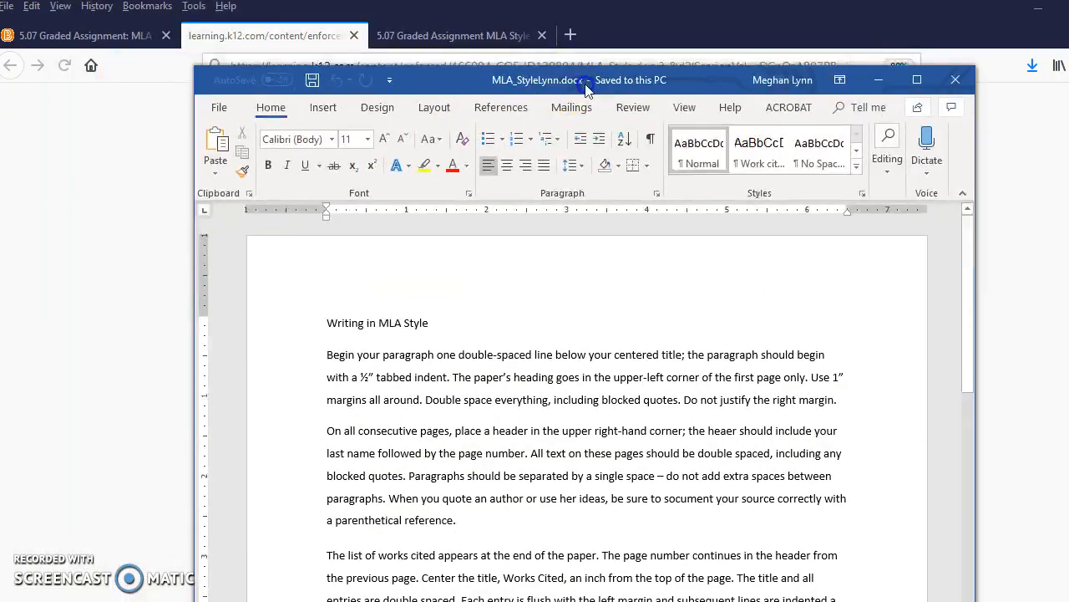
{"action": "left_click", "coordinate": [440, 35]}
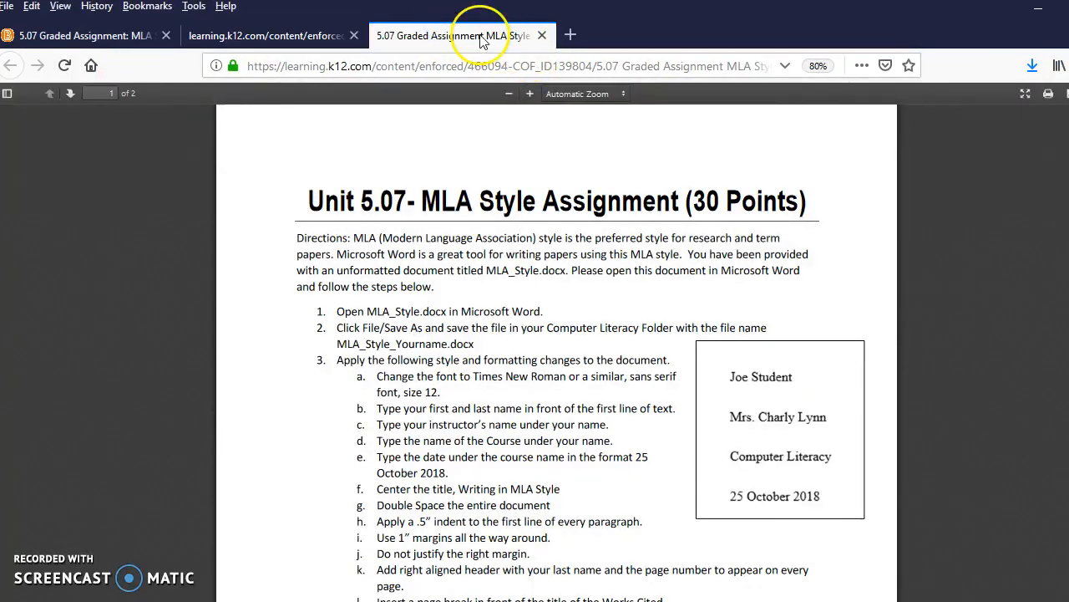
{"action": "left_click_drag", "start_coordinate": [429, 38], "coordinate": [92, 38]}
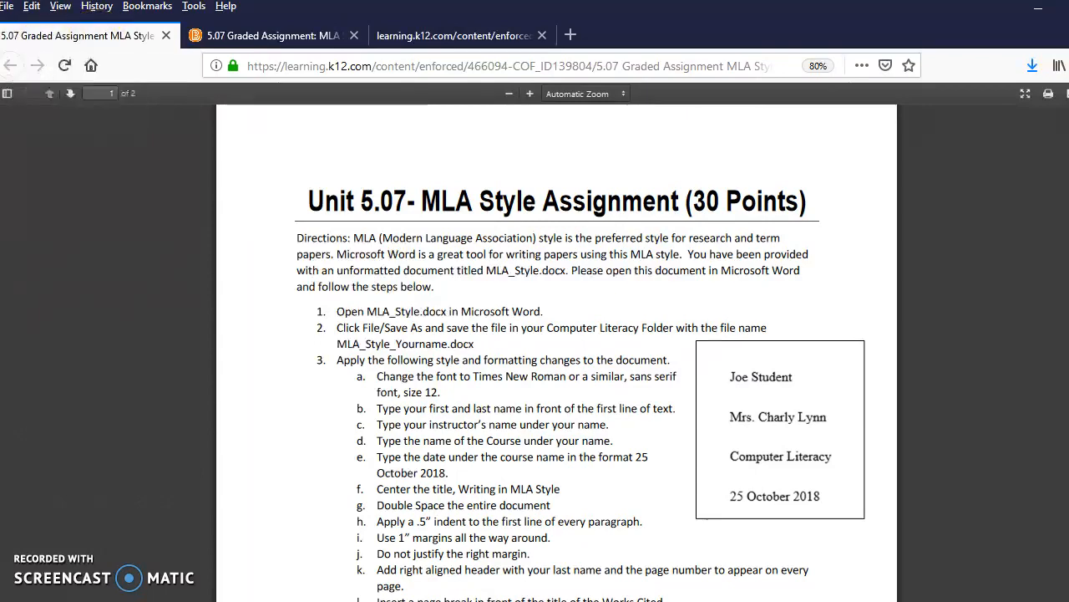
{"action": "left_click_drag", "start_coordinate": [769, 32], "coordinate": [293, 42]}
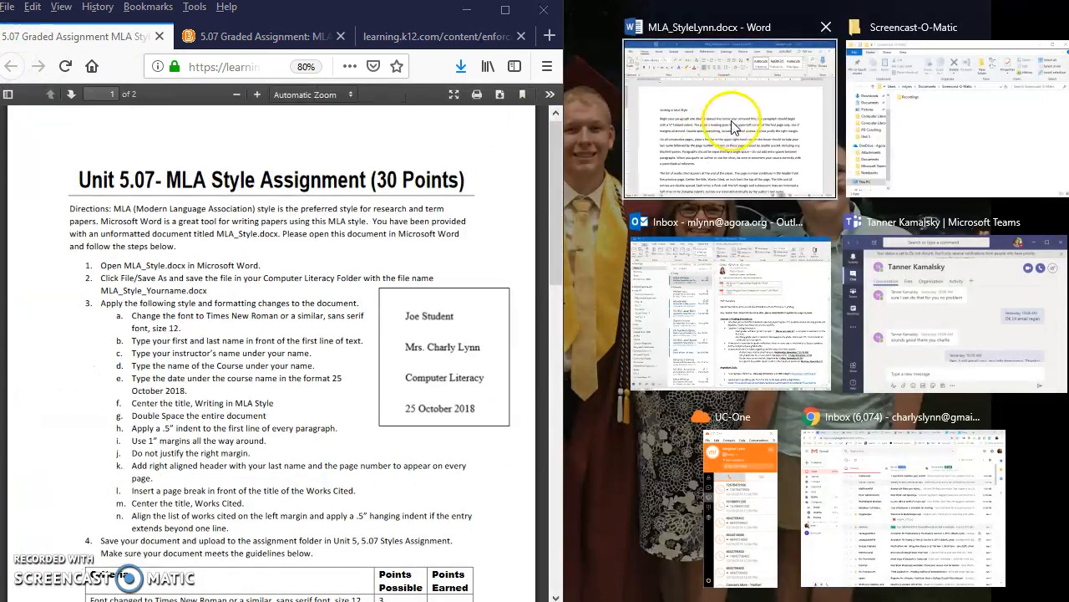
{"action": "left_click", "coordinate": [731, 124]}
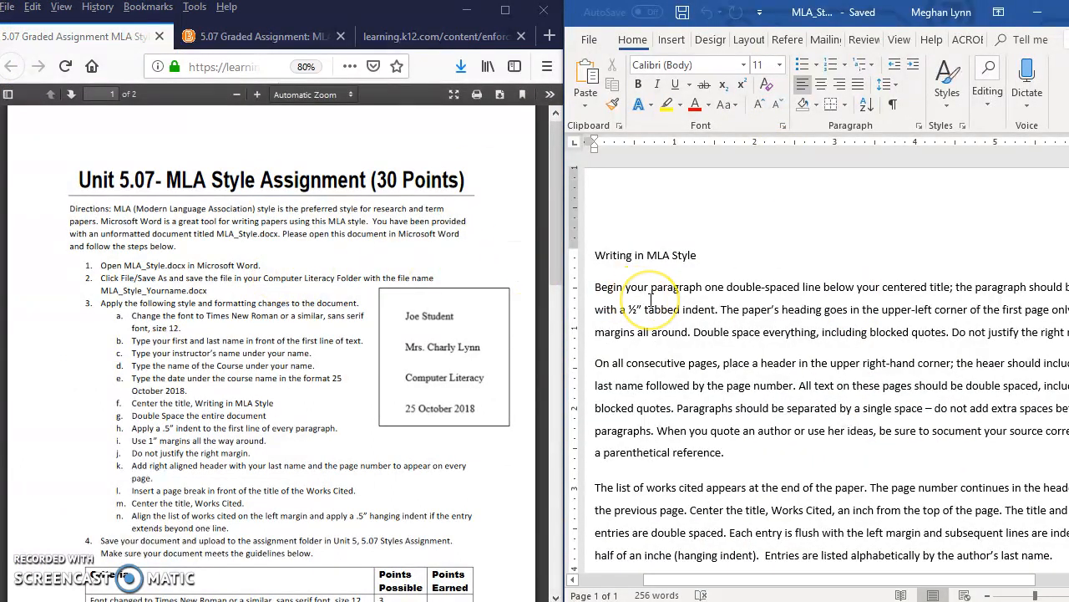
{"action": "left_click", "coordinate": [276, 304]}
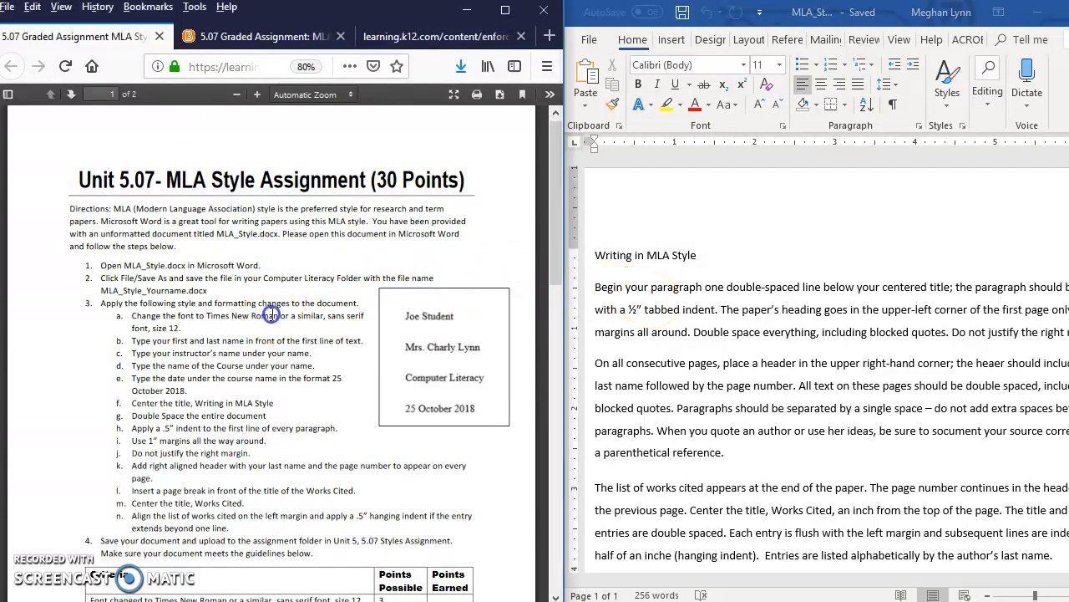
{"action": "scroll", "coordinate": [264, 314], "scroll_direction": "up", "scroll_amount": 2}
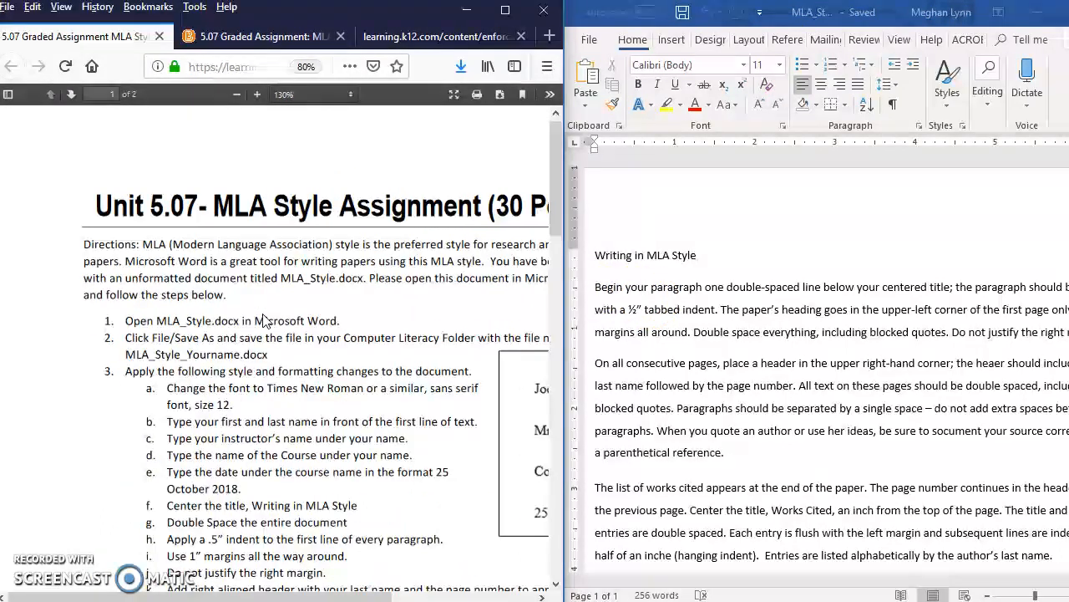
{"action": "scroll", "coordinate": [264, 320], "scroll_direction": "up", "scroll_amount": 1}
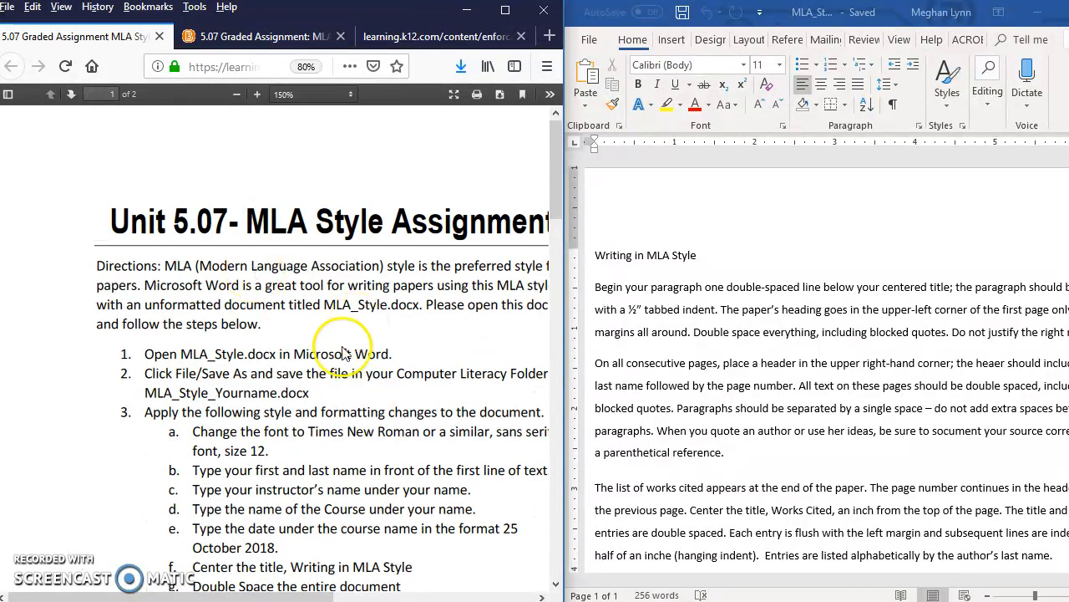
{"action": "scroll", "coordinate": [308, 401], "scroll_direction": "down", "scroll_amount": 3}
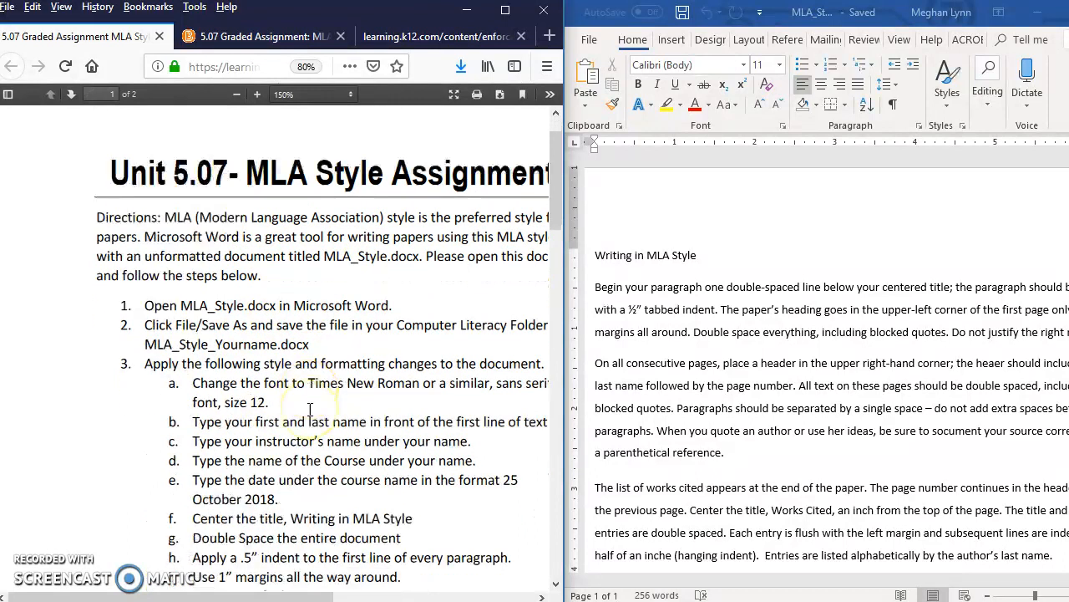
{"action": "scroll", "coordinate": [309, 409], "scroll_direction": "down", "scroll_amount": 3}
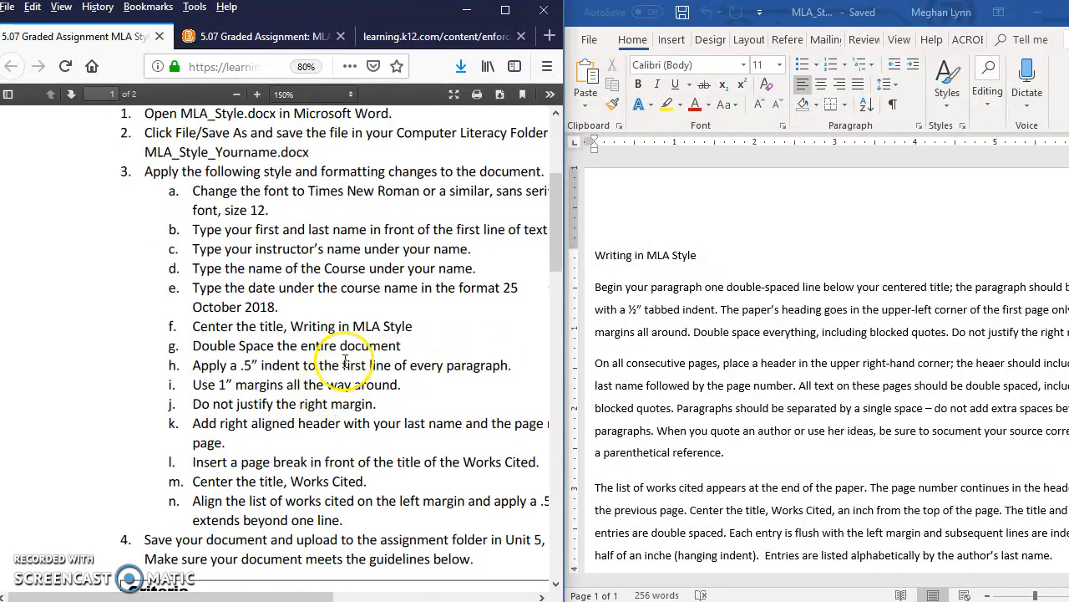
Step: Set the font of the entire document to Times New Roman
{"action": "left_click", "coordinate": [677, 320]}
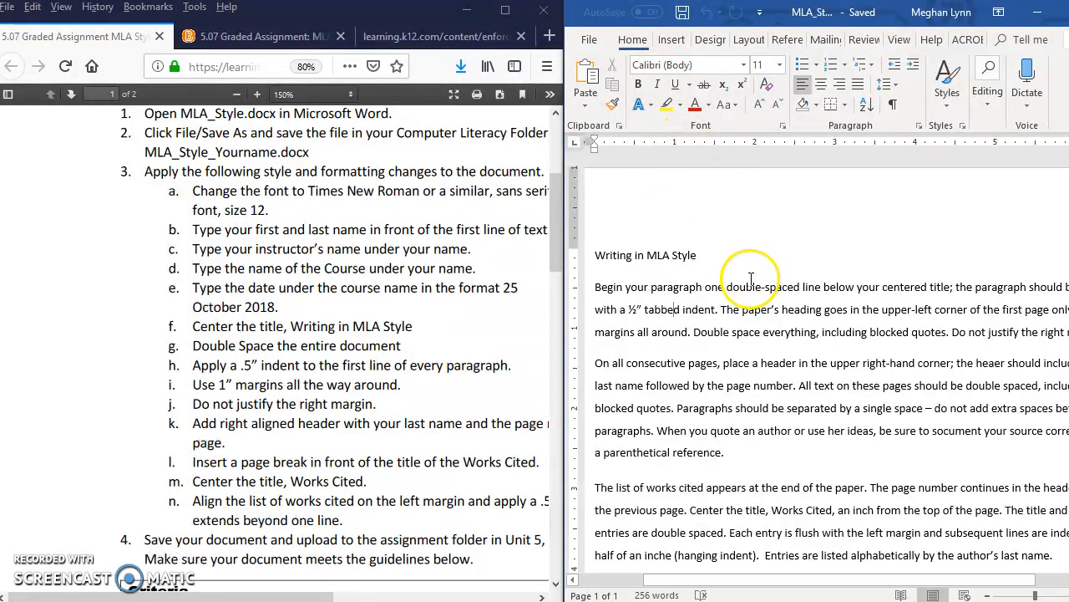
{"action": "key", "text": "ctrl+a"}
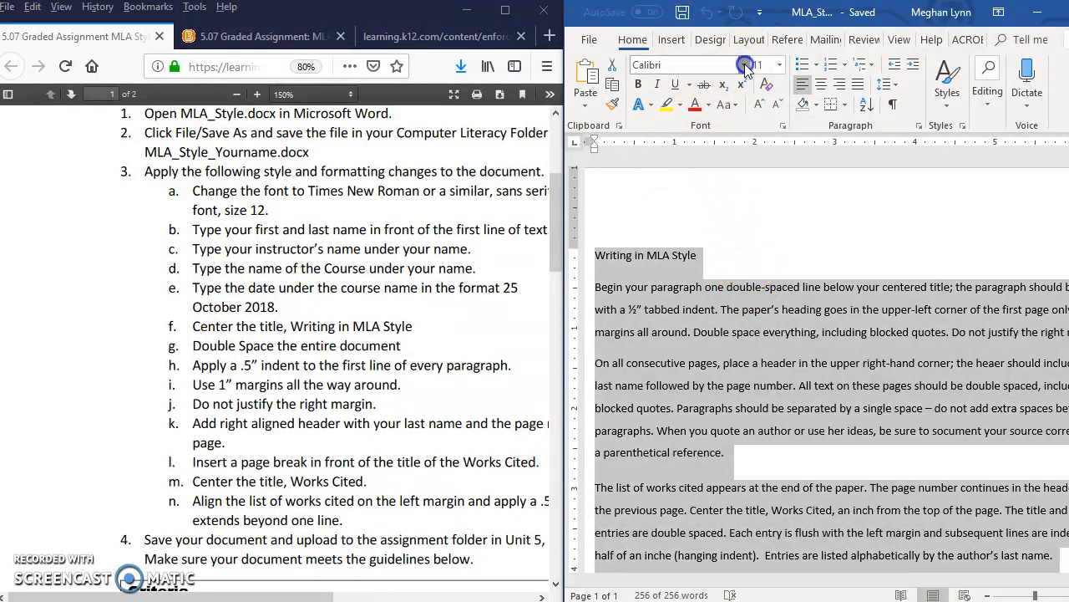
{"action": "left_click", "coordinate": [744, 67]}
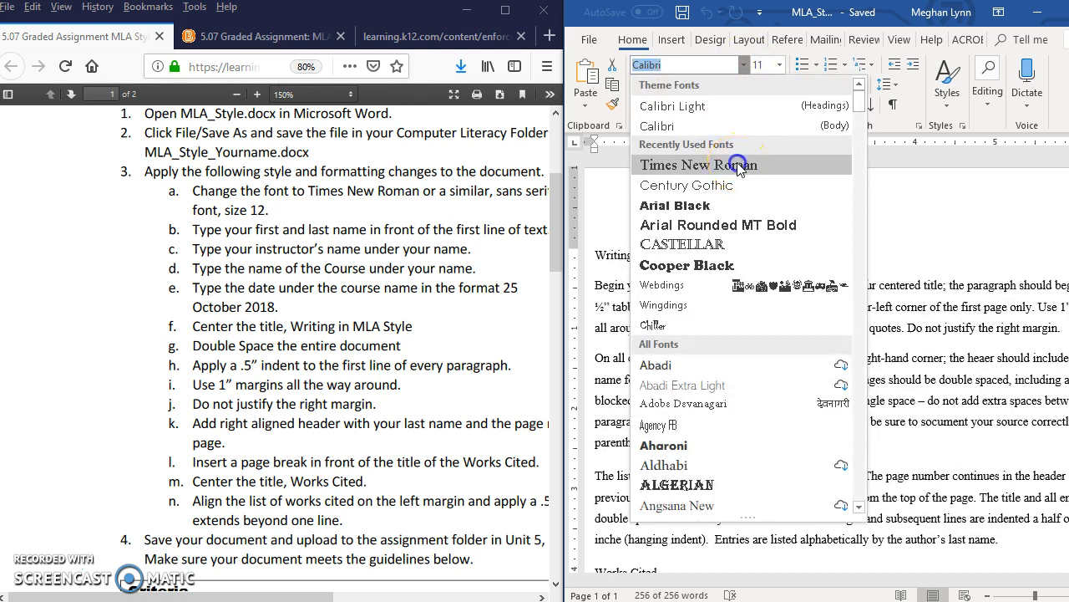
{"action": "left_click", "coordinate": [739, 169]}
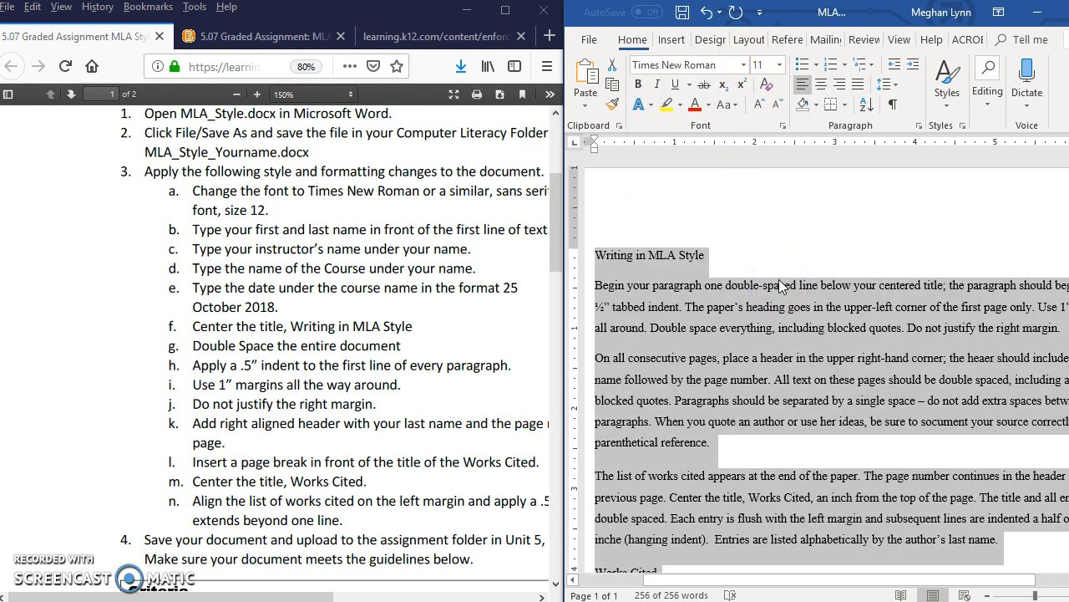
{"action": "left_click", "coordinate": [741, 299]}
Step: Insert heading lines above the title with the student's full name, the course name Computer Literacy and the instructor's full name
{"action": "left_click", "coordinate": [595, 253]}
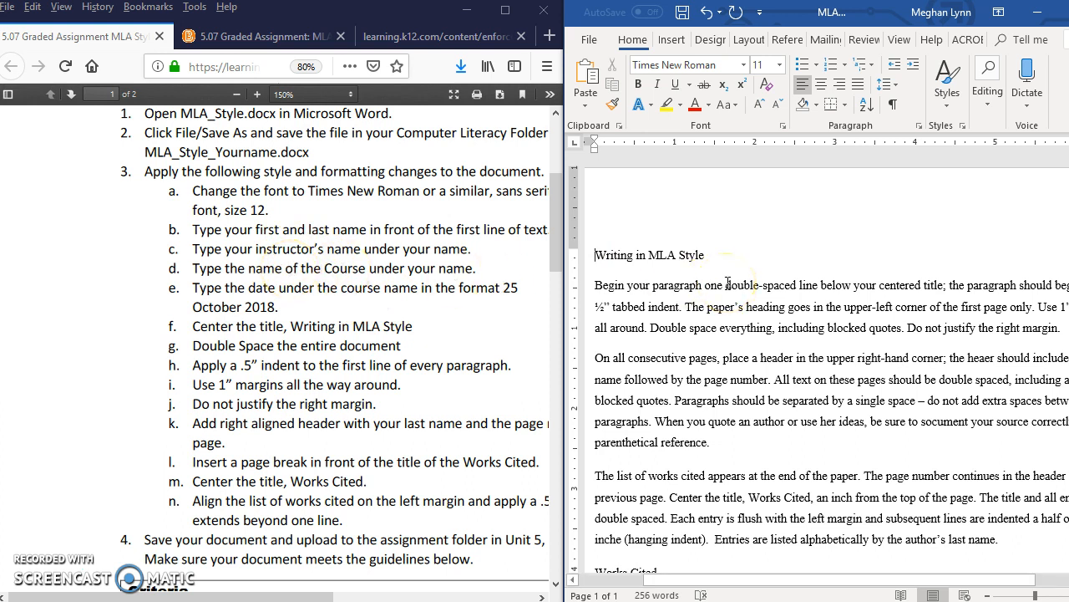
{"action": "left_click", "coordinate": [603, 242]}
{"action": "key", "text": "Return"}
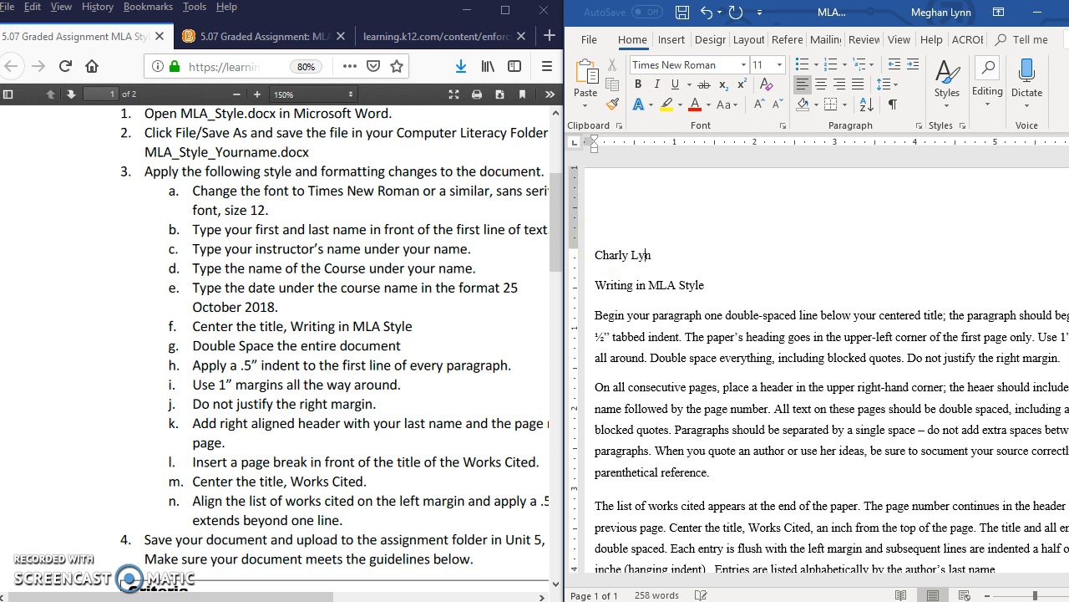
{"action": "key", "text": "Return"}
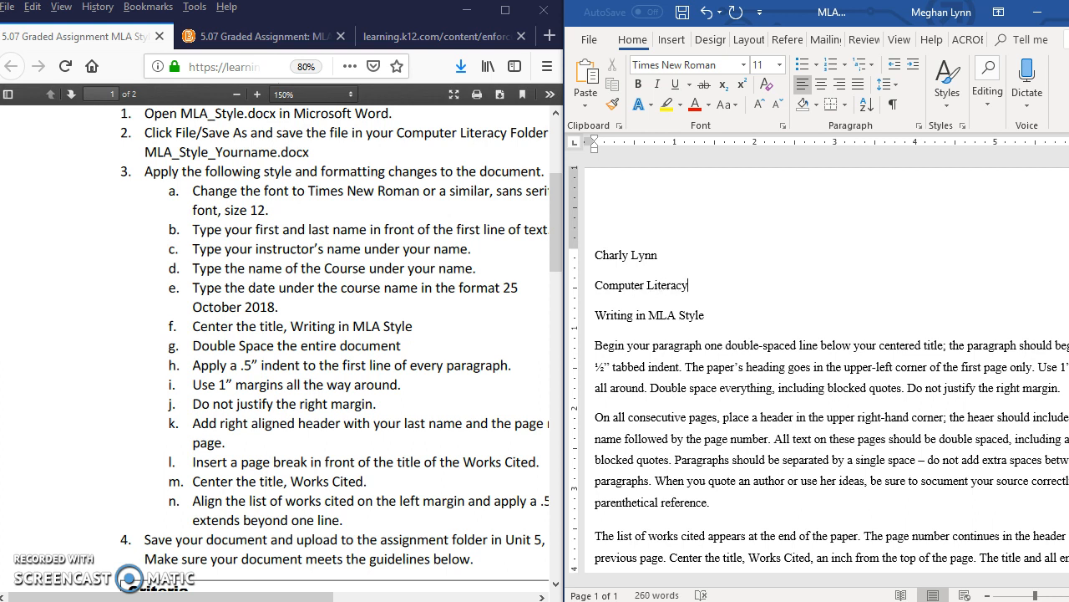
{"action": "key", "text": "Return"}
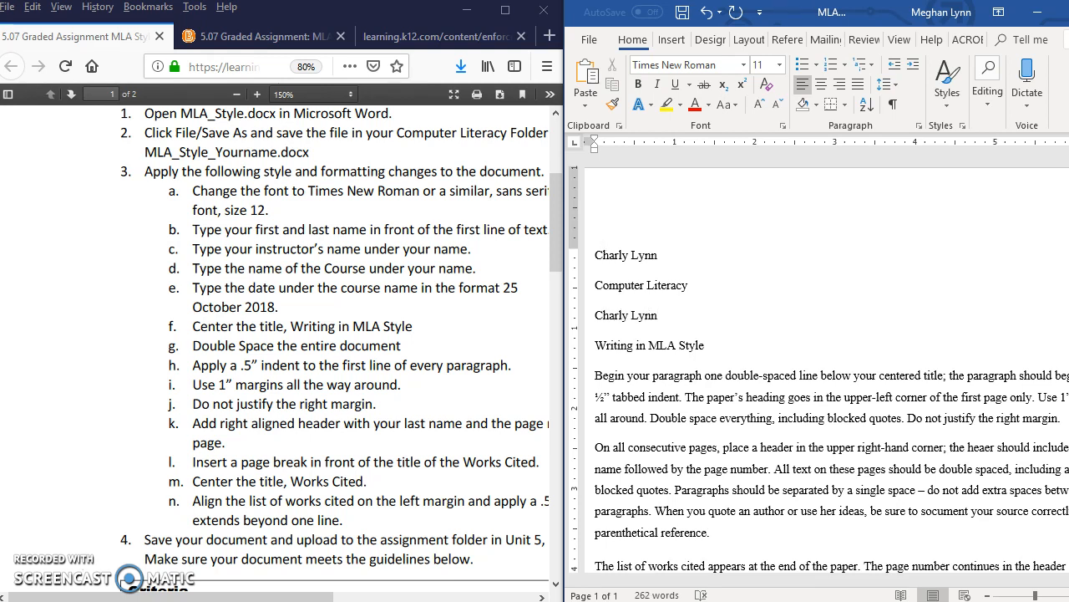
Step: Replace the name on the first heading line with a different student's full name
{"action": "left_click", "coordinate": [656, 259]}
{"action": "left_click_drag", "start_coordinate": [656, 259], "coordinate": [594, 253]}
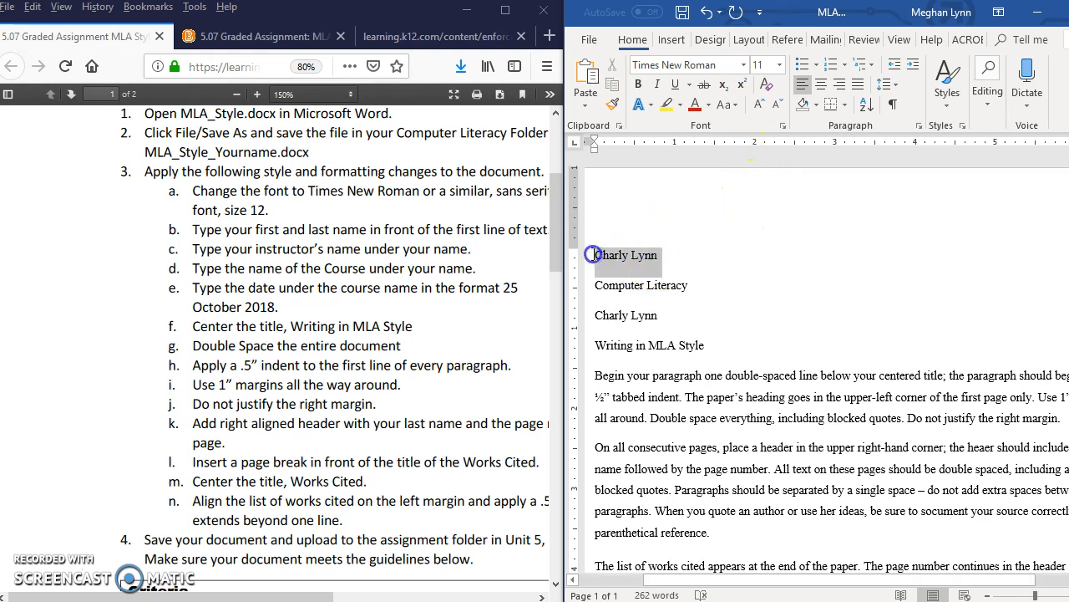
{"action": "type", "text": "Joe Smith"}
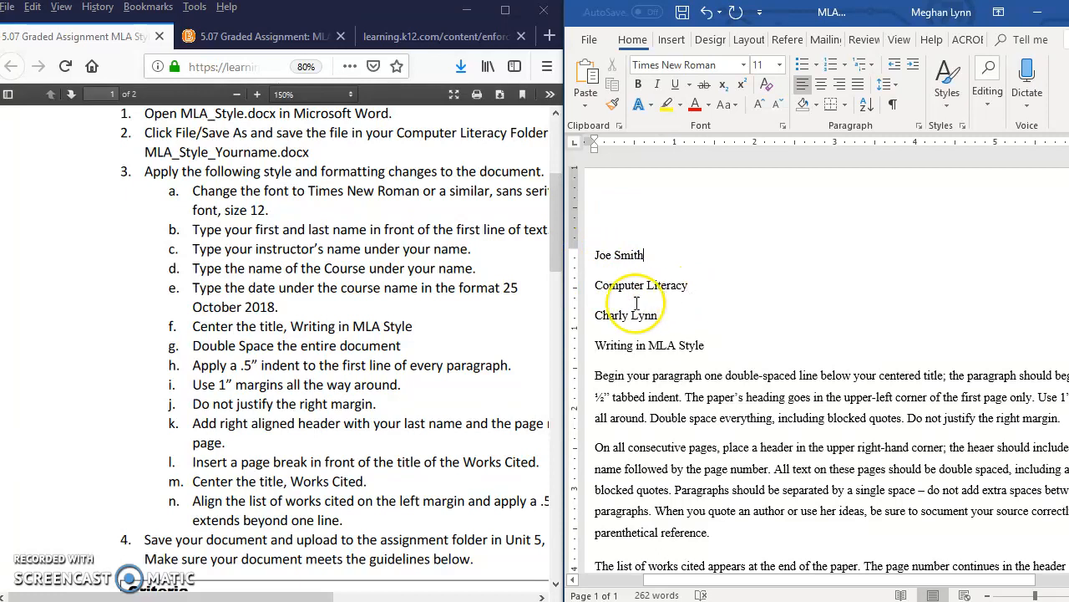
Step: Add the date line 2 November 2018 below the instructor's name
{"action": "left_click", "coordinate": [660, 318]}
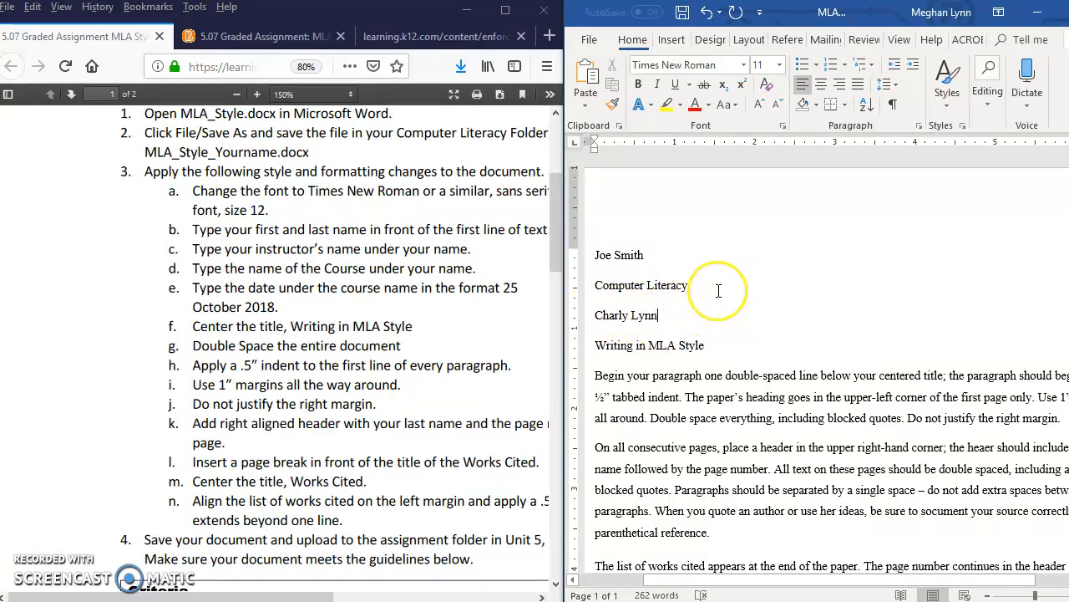
{"action": "key", "text": "Return"}
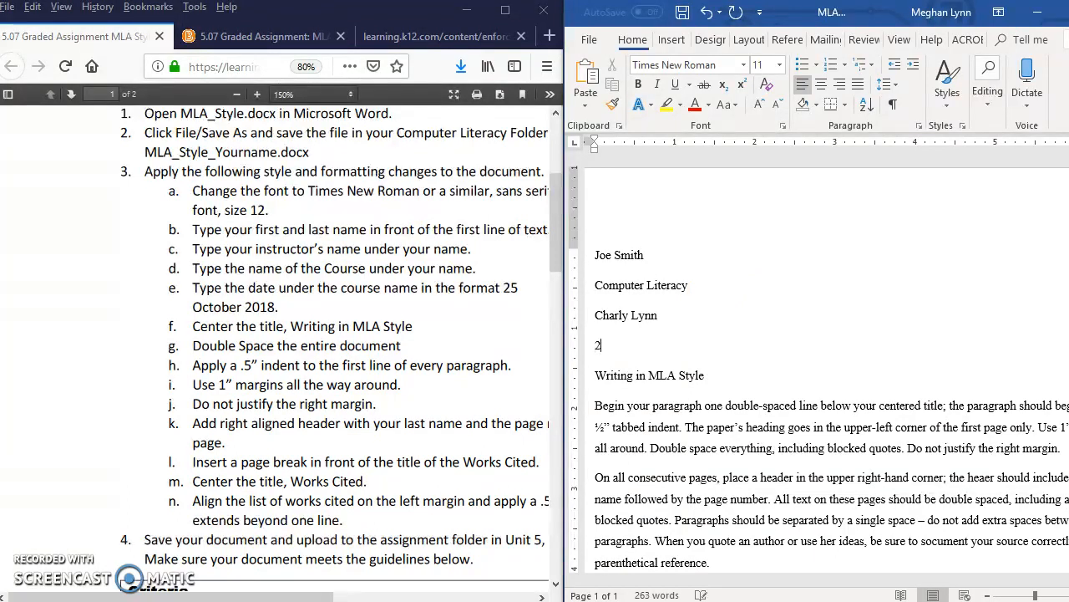
{"action": "type", "text": "2 November"}
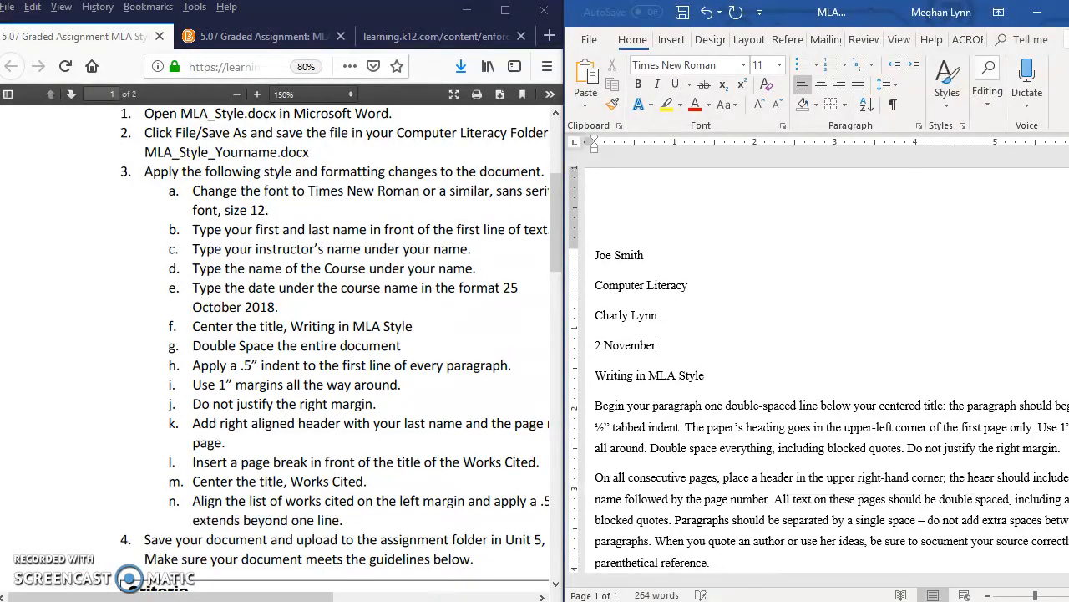
{"action": "type", "text": "2018"}
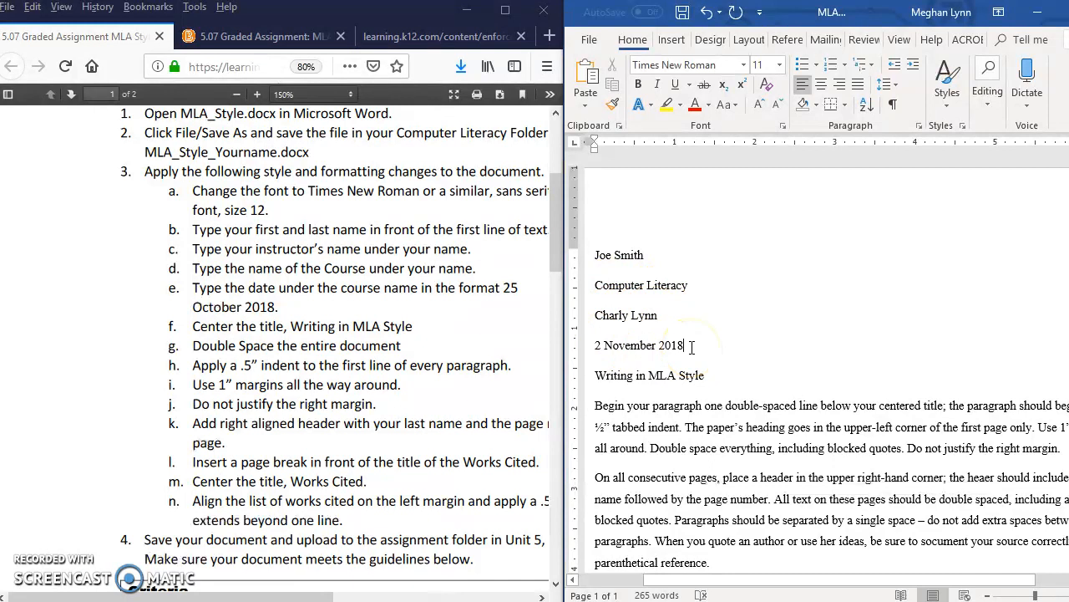
Step: Center the title Writing in MLA Style
{"action": "left_click", "coordinate": [596, 375]}
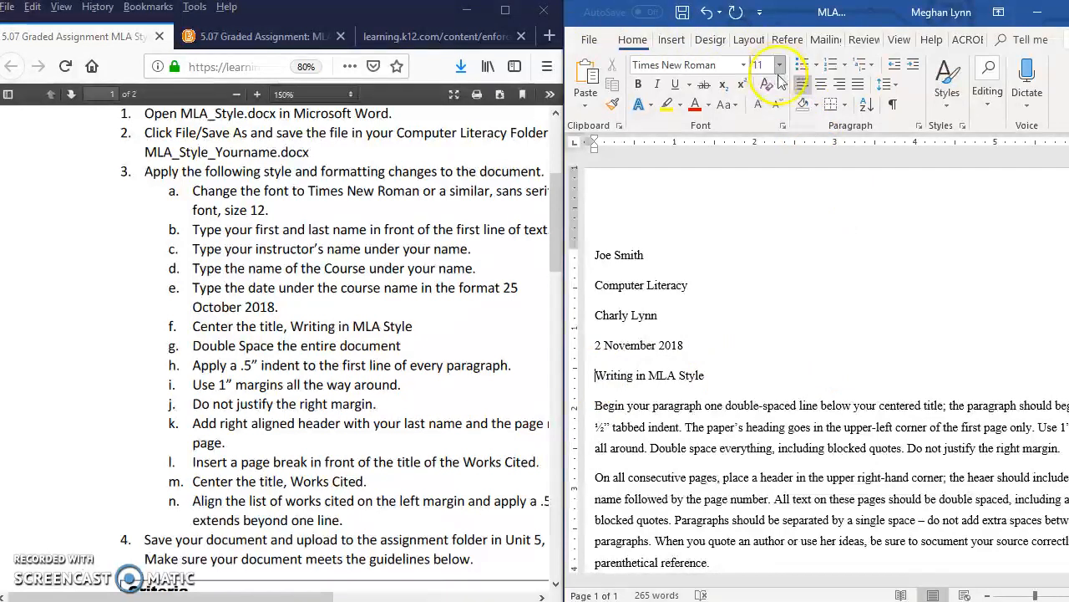
{"action": "left_click", "coordinate": [823, 88]}
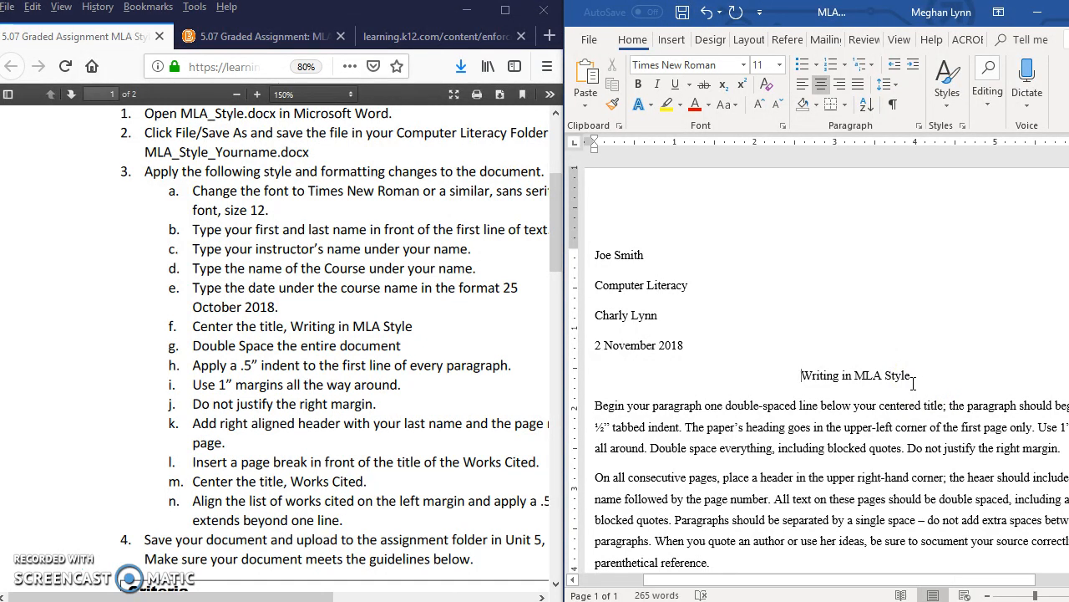
{"action": "left_click", "coordinate": [890, 399]}
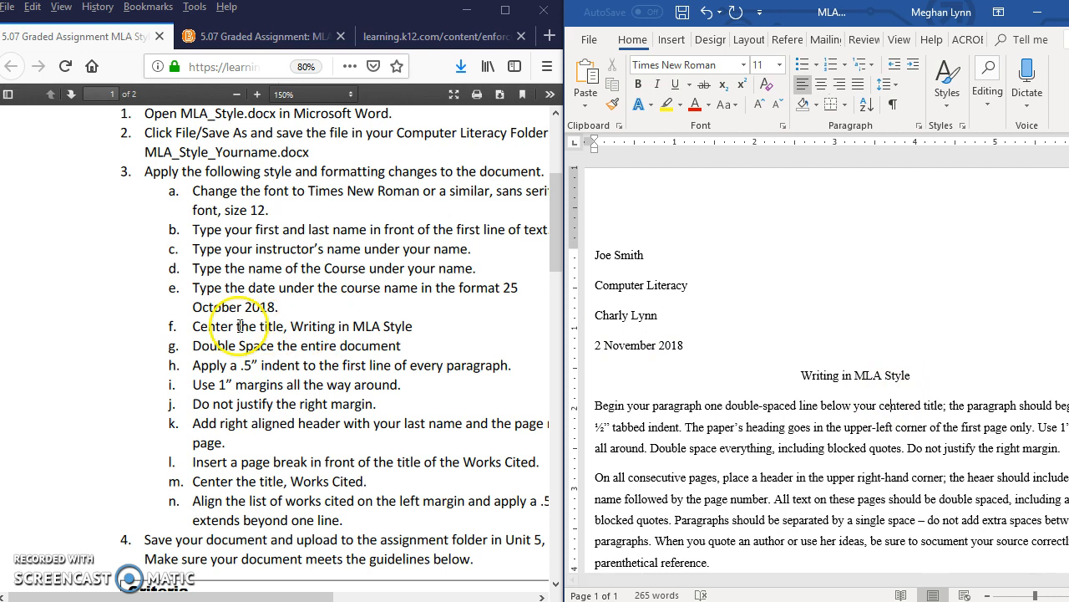
Step: Set the line spacing of the entire document to 2.0 and check it through to the last page
{"action": "left_click_drag", "start_coordinate": [263, 337], "coordinate": [251, 345]}
{"action": "left_click", "coordinate": [287, 345]}
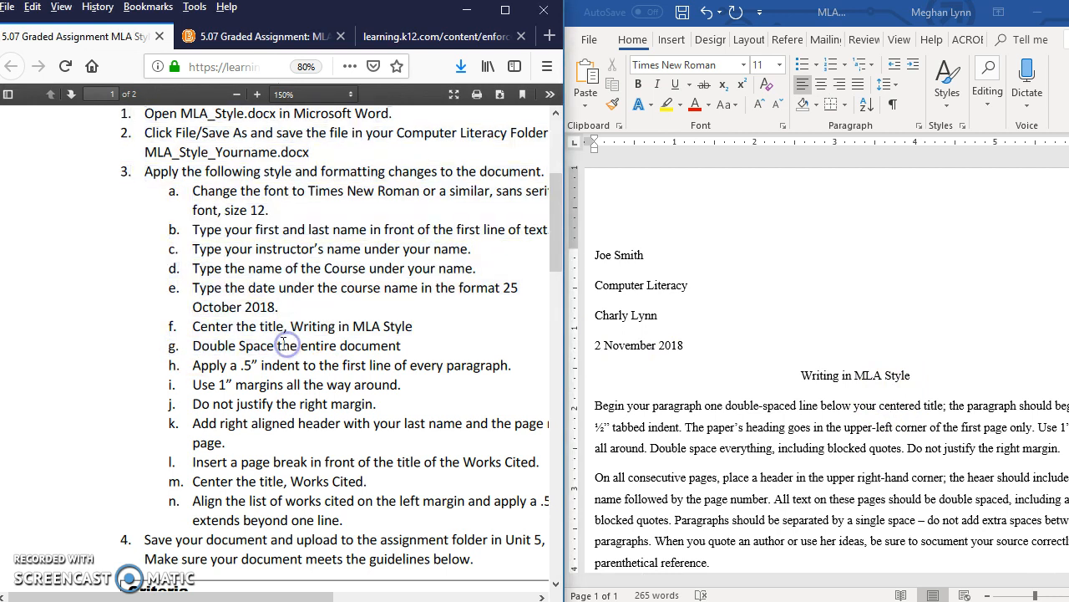
{"action": "left_click", "coordinate": [780, 407]}
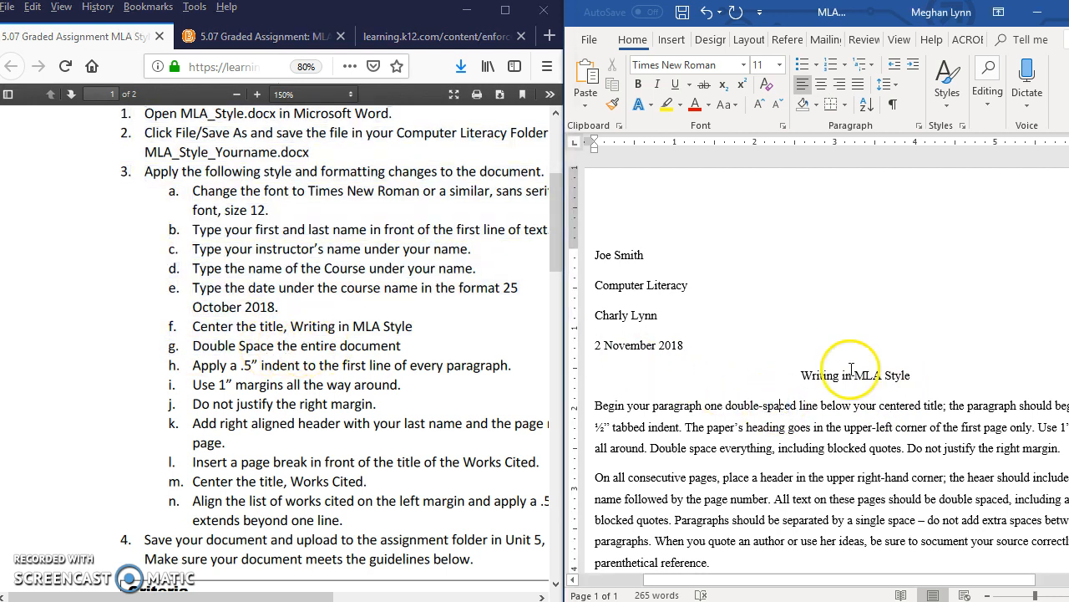
{"action": "key", "text": "ctrl+a"}
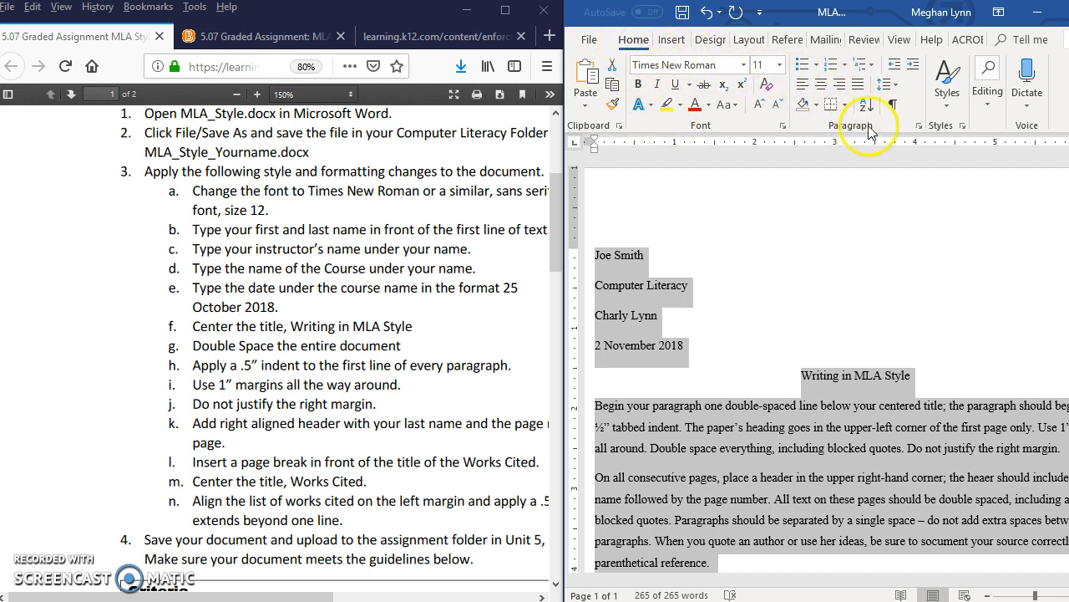
{"action": "left_click", "coordinate": [899, 87]}
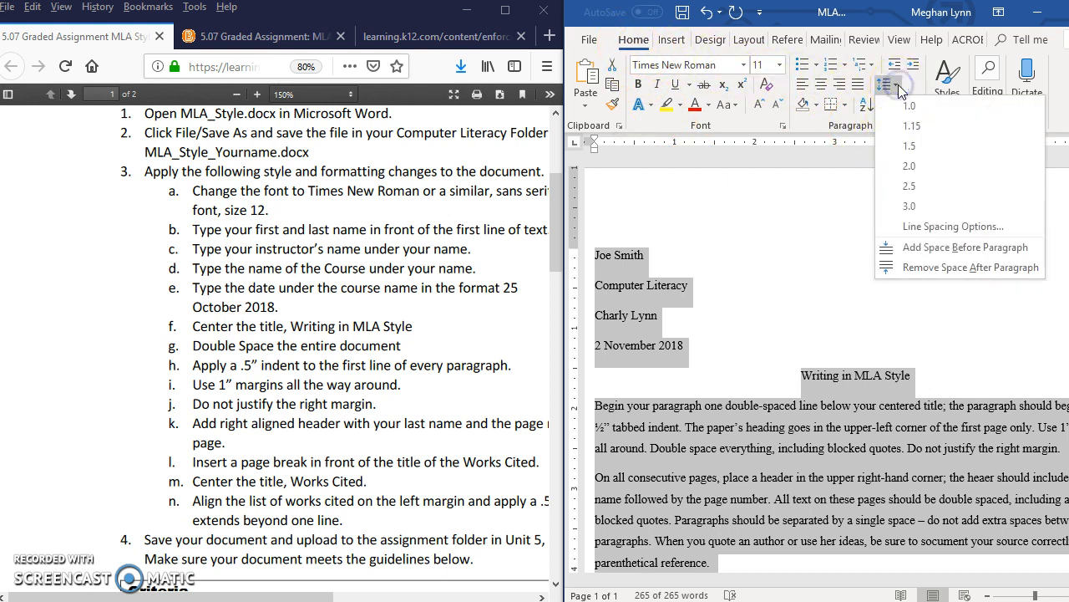
{"action": "left_click", "coordinate": [910, 166]}
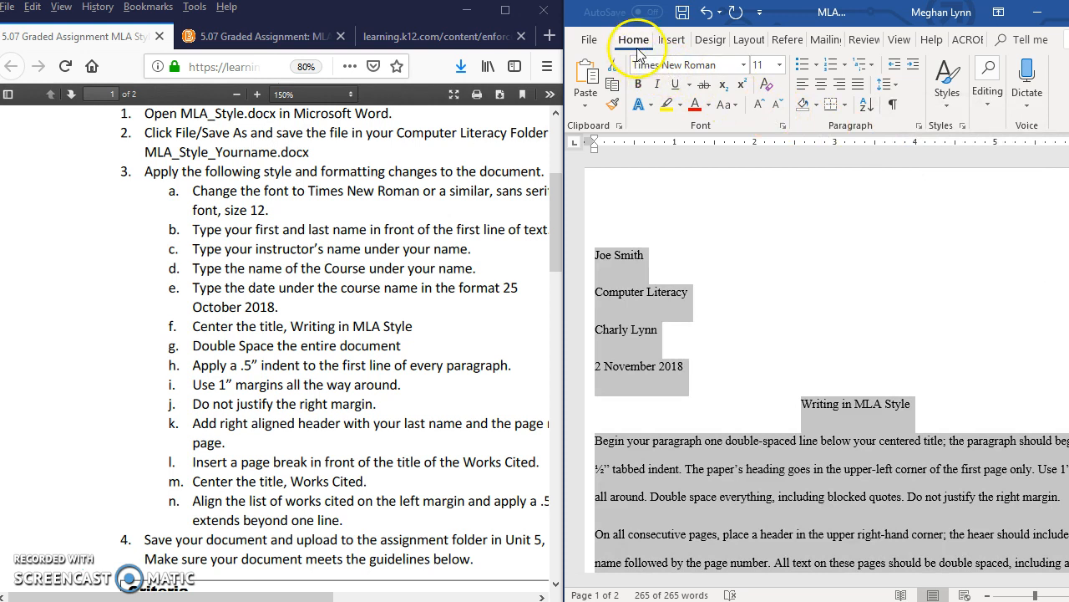
{"action": "left_click", "coordinate": [895, 87]}
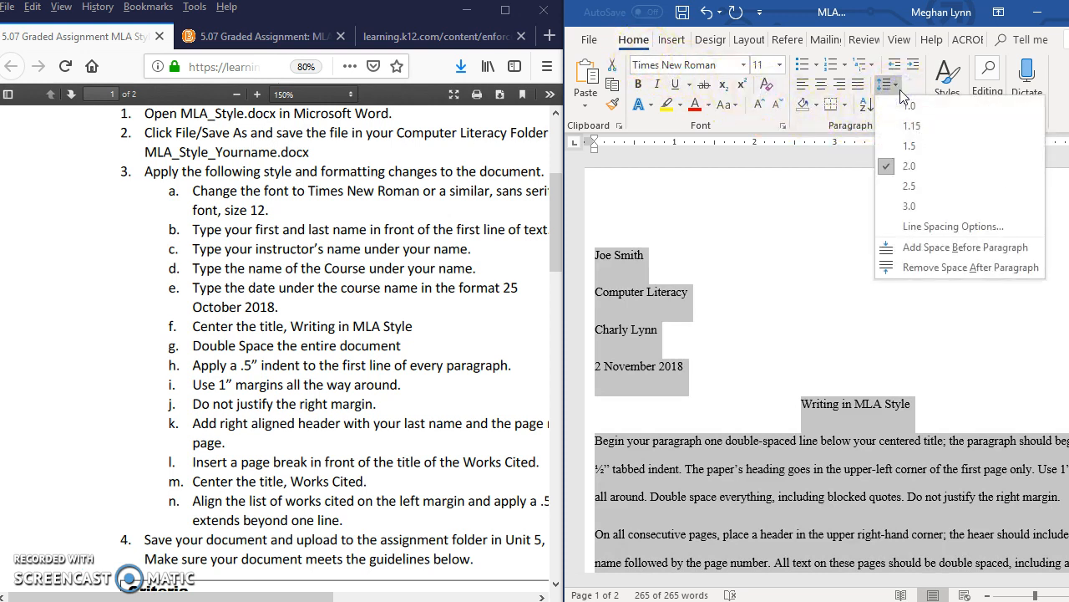
{"action": "left_click", "coordinate": [862, 368]}
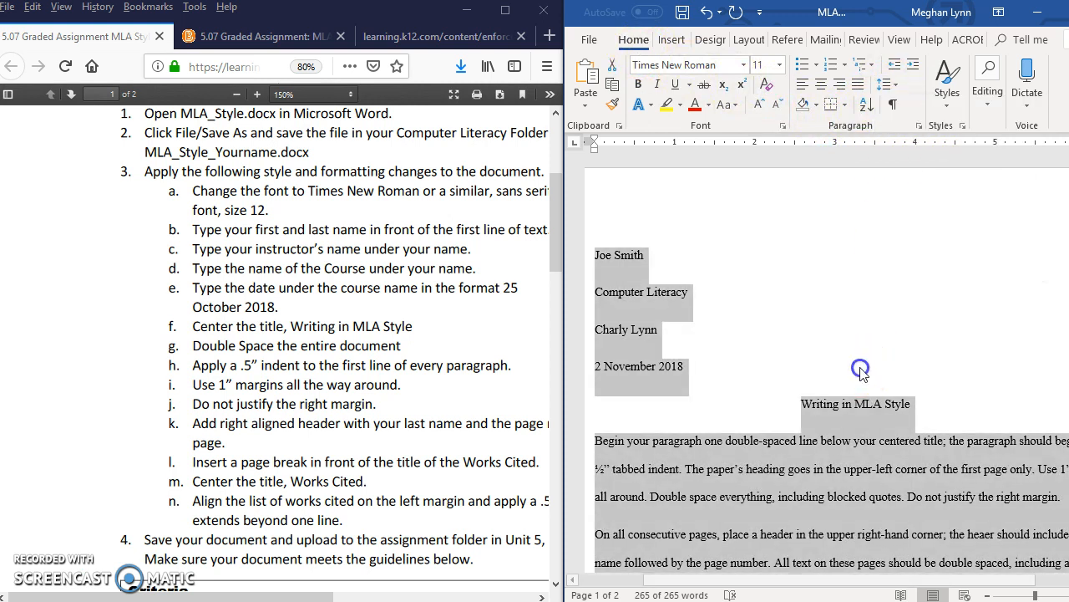
{"action": "scroll", "coordinate": [860, 369], "scroll_direction": "down", "scroll_amount": 5}
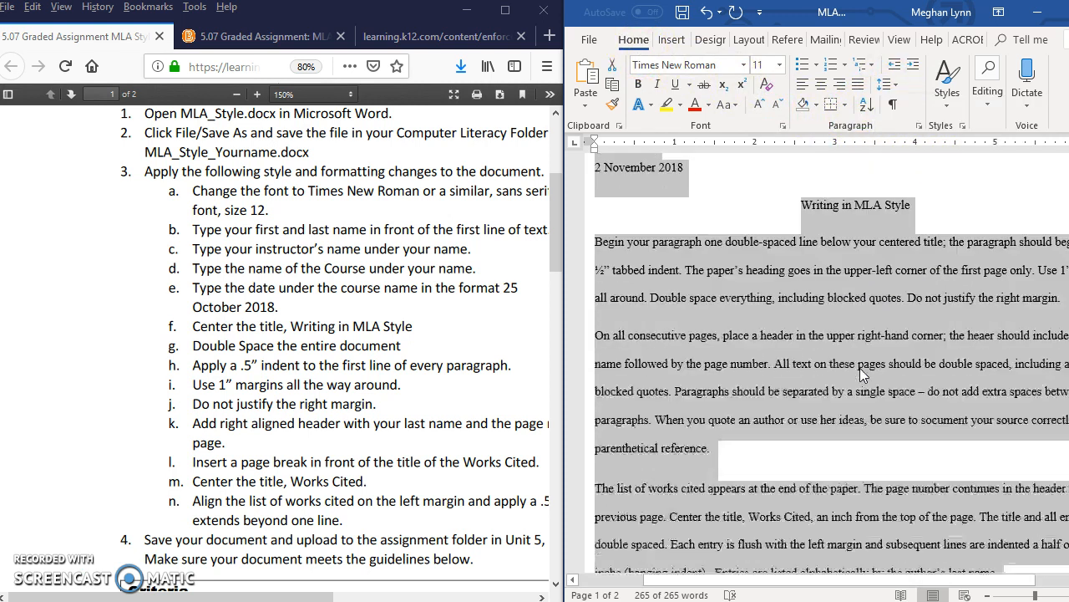
{"action": "scroll", "coordinate": [859, 368], "scroll_direction": "down", "scroll_amount": 4}
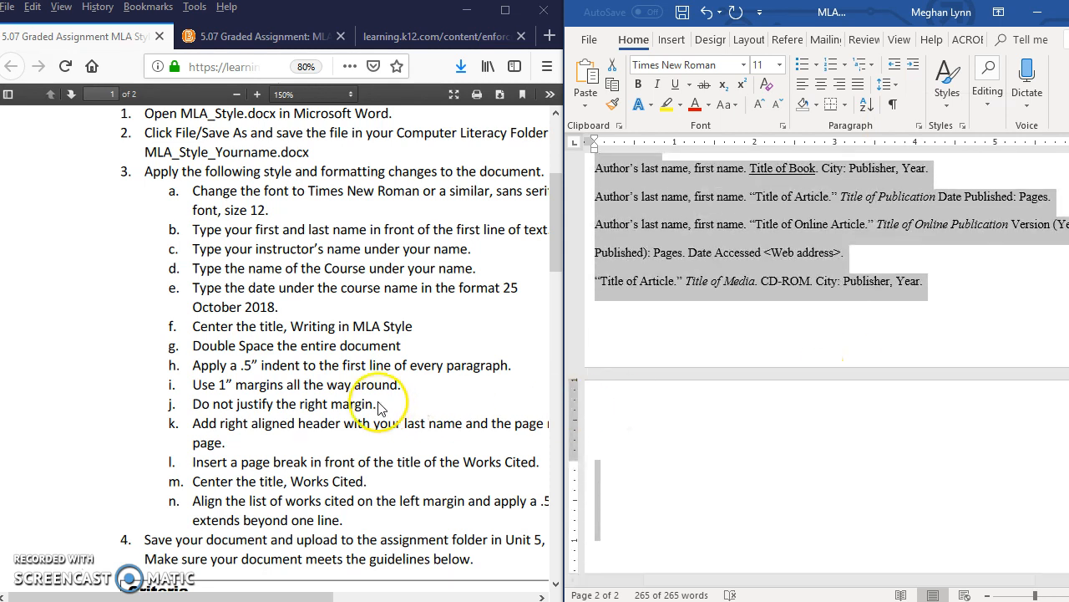
Step: Select all the body paragraphs between the title and the Works Cited heading
{"action": "double_click", "coordinate": [354, 365]}
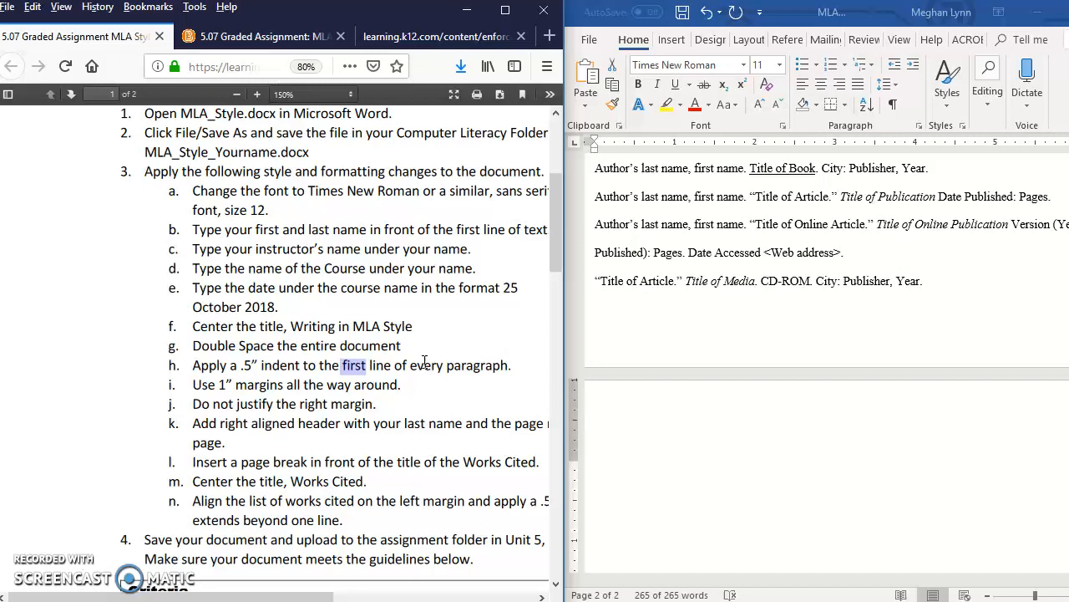
{"action": "scroll", "coordinate": [798, 410], "scroll_direction": "up", "scroll_amount": 5}
{"action": "scroll", "coordinate": [802, 416], "scroll_direction": "up", "scroll_amount": 5}
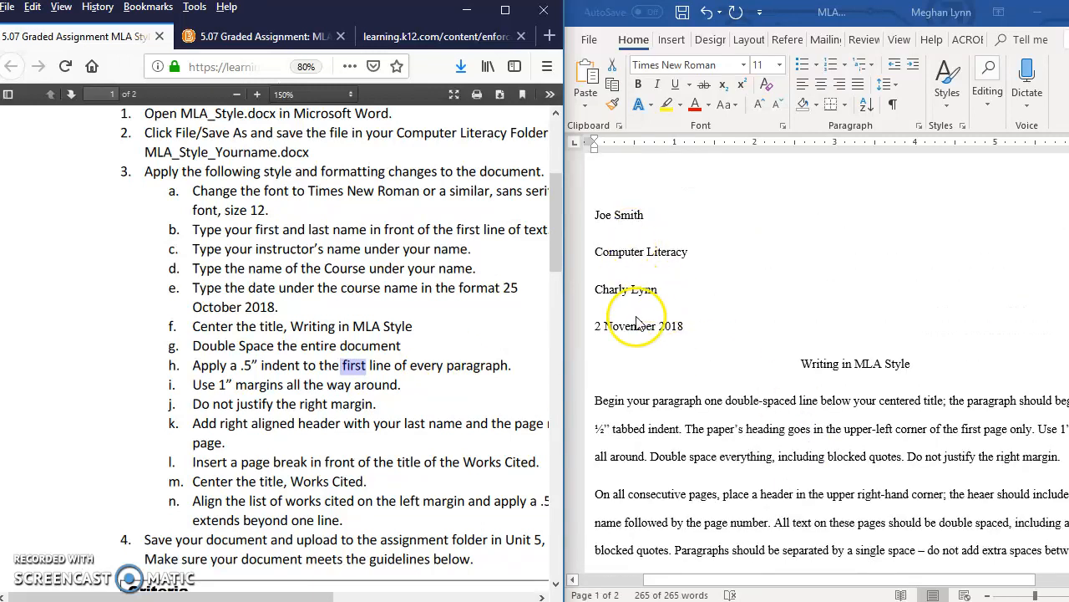
{"action": "scroll", "coordinate": [669, 367], "scroll_direction": "down", "scroll_amount": 1}
{"action": "left_click", "coordinate": [709, 387]}
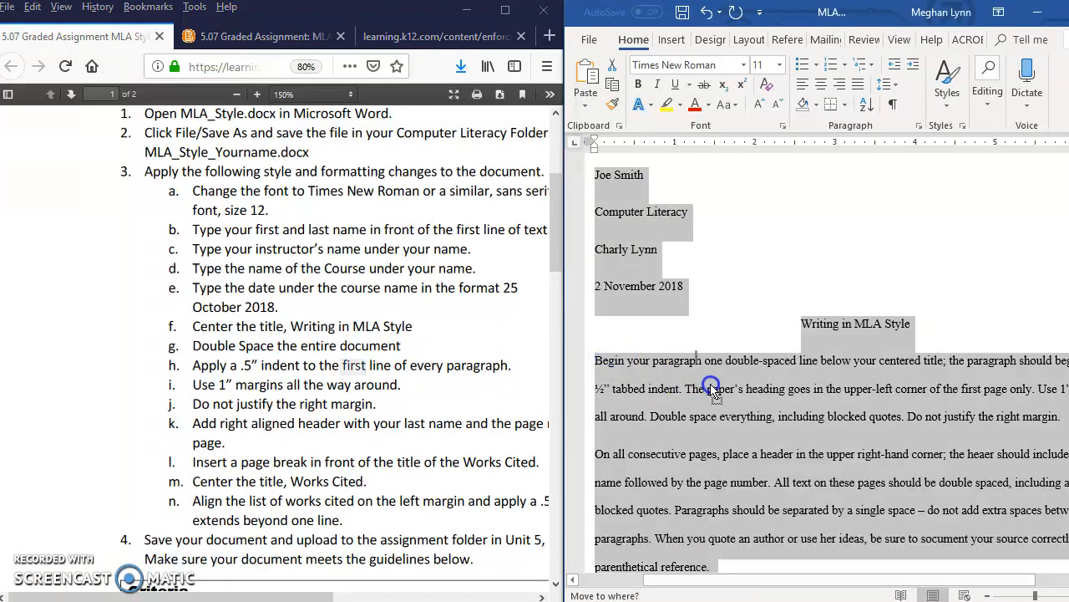
{"action": "left_click_drag", "start_coordinate": [593, 360], "coordinate": [1003, 292]}
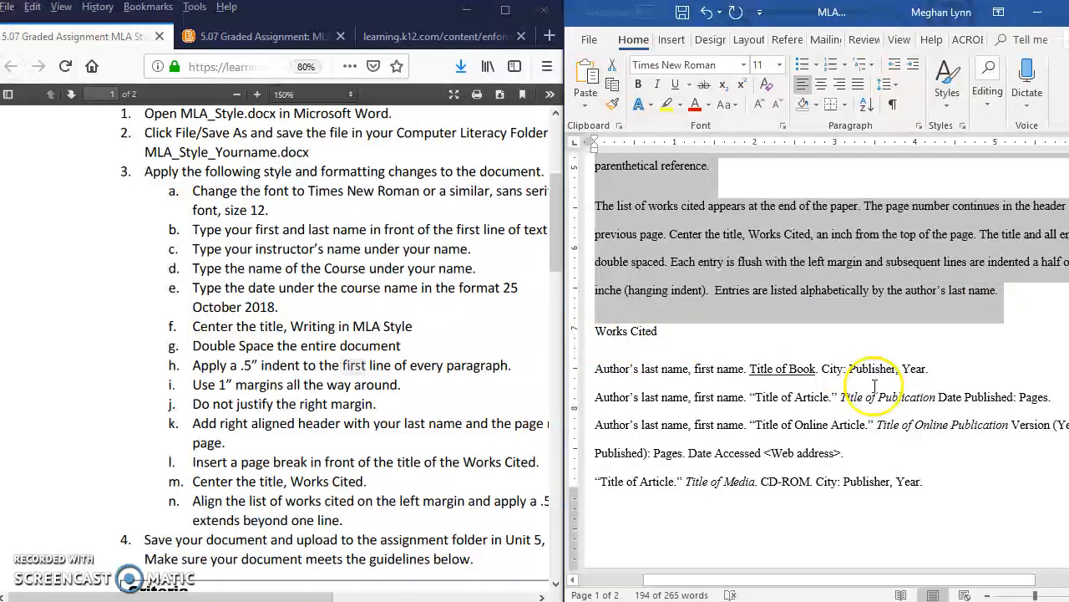
{"action": "scroll", "coordinate": [860, 389], "scroll_direction": "up", "scroll_amount": 8}
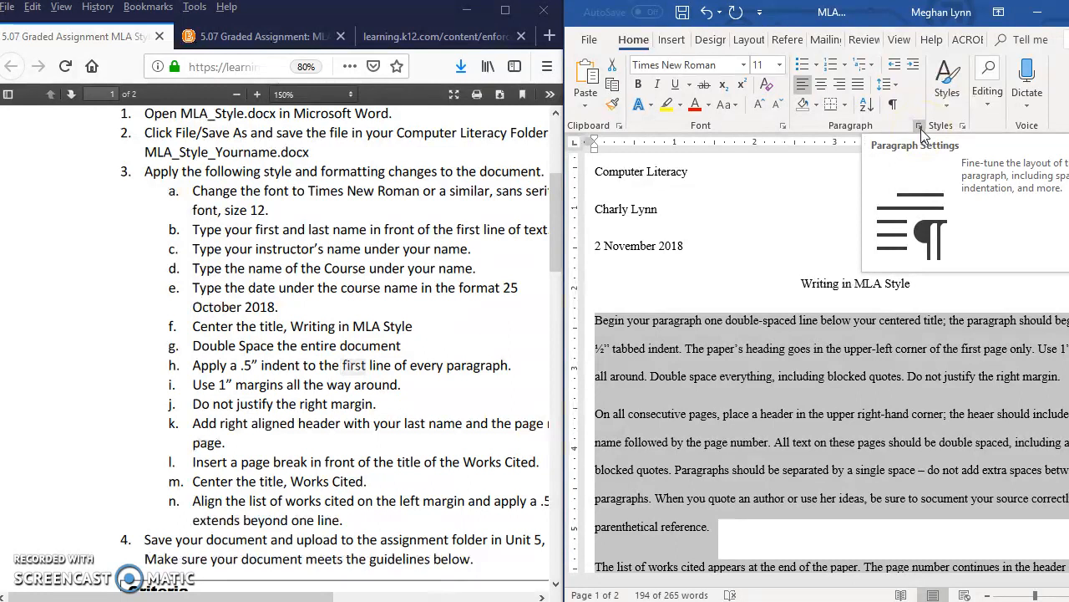
{"action": "left_click", "coordinate": [920, 127]}
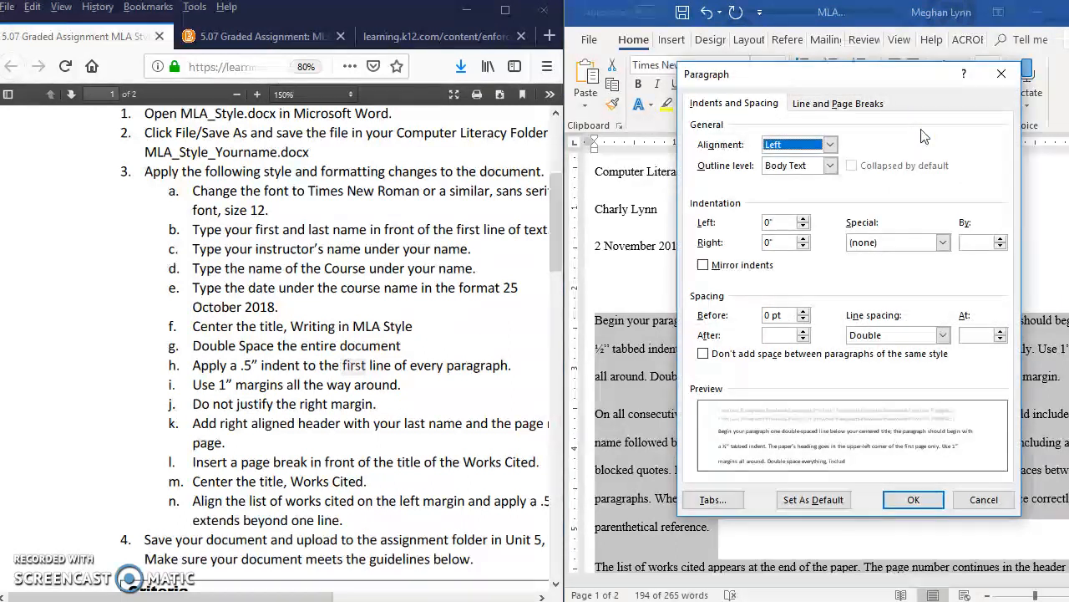
{"action": "left_click", "coordinate": [939, 243]}
{"action": "left_click", "coordinate": [939, 242]}
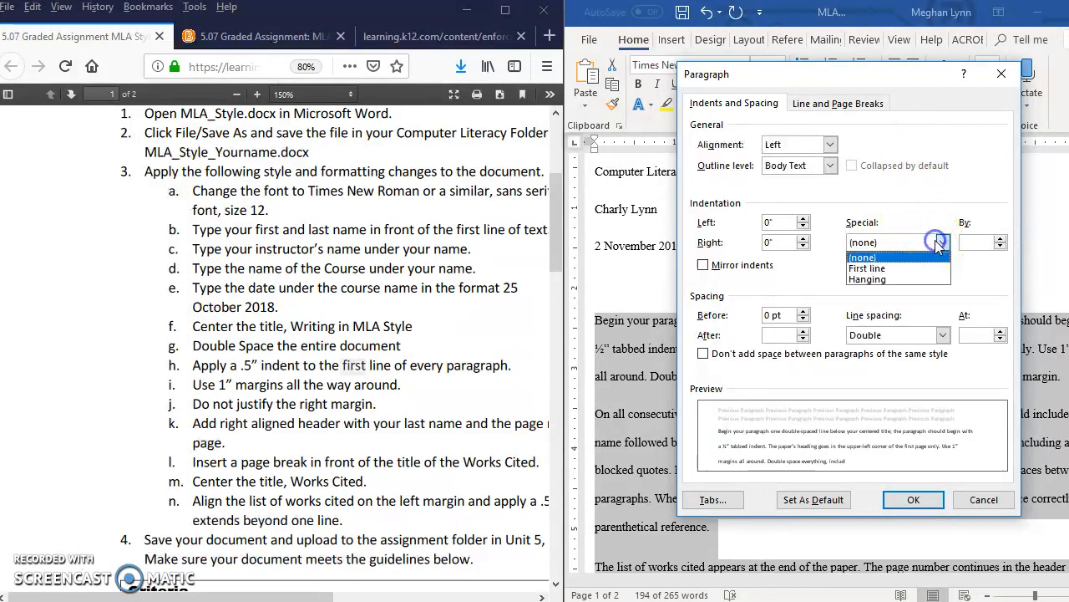
{"action": "left_click", "coordinate": [882, 269]}
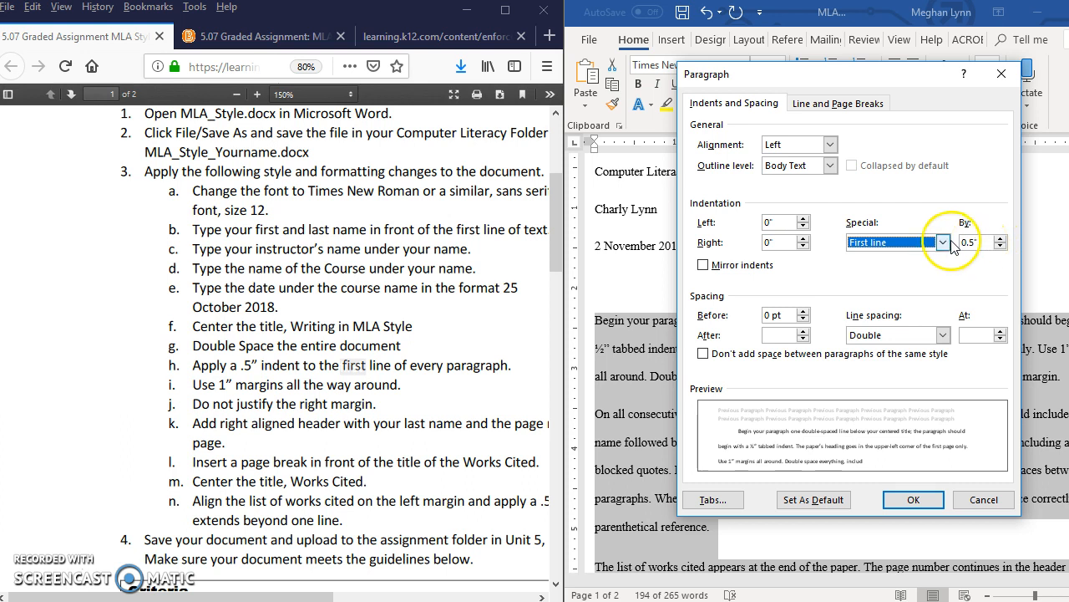
{"action": "left_click", "coordinate": [983, 499]}
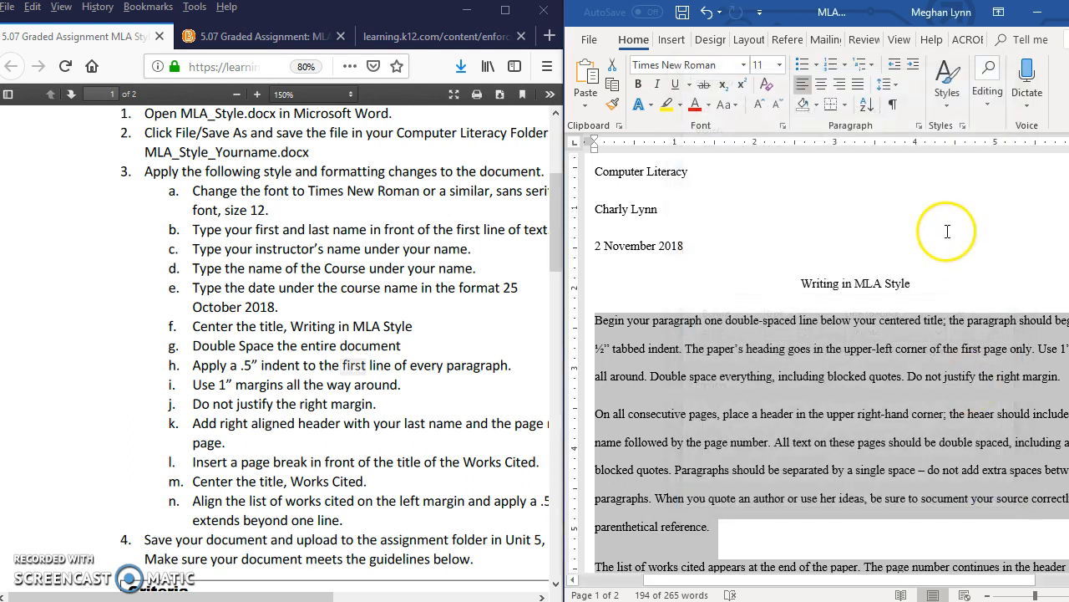
Step: Apply a special first-line indent of 0.5" to the selected body paragraphs
{"action": "left_click", "coordinate": [919, 125]}
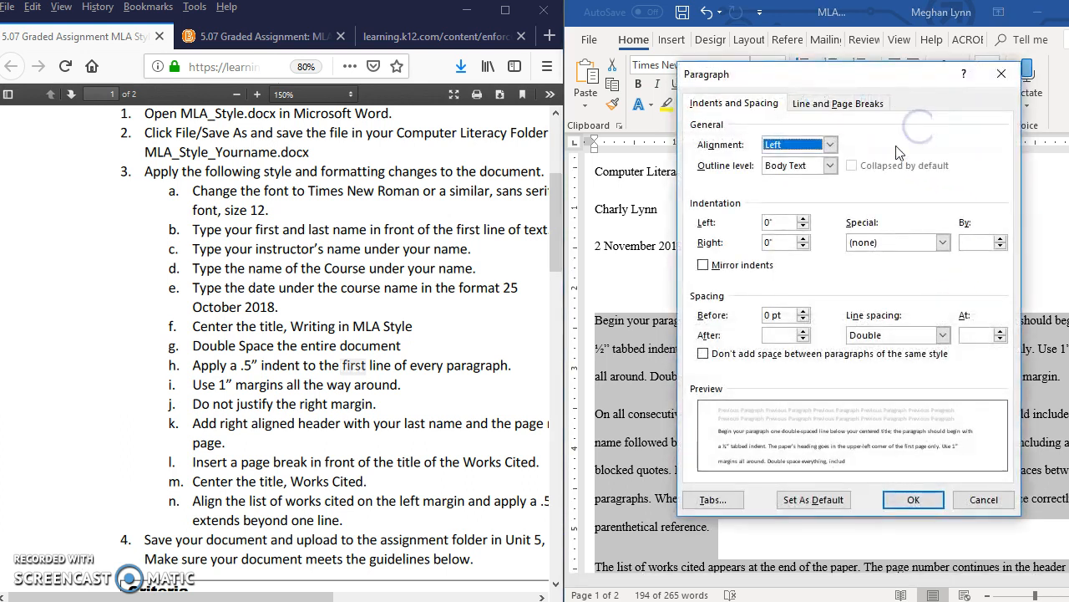
{"action": "left_click", "coordinate": [891, 245]}
{"action": "left_click", "coordinate": [892, 265]}
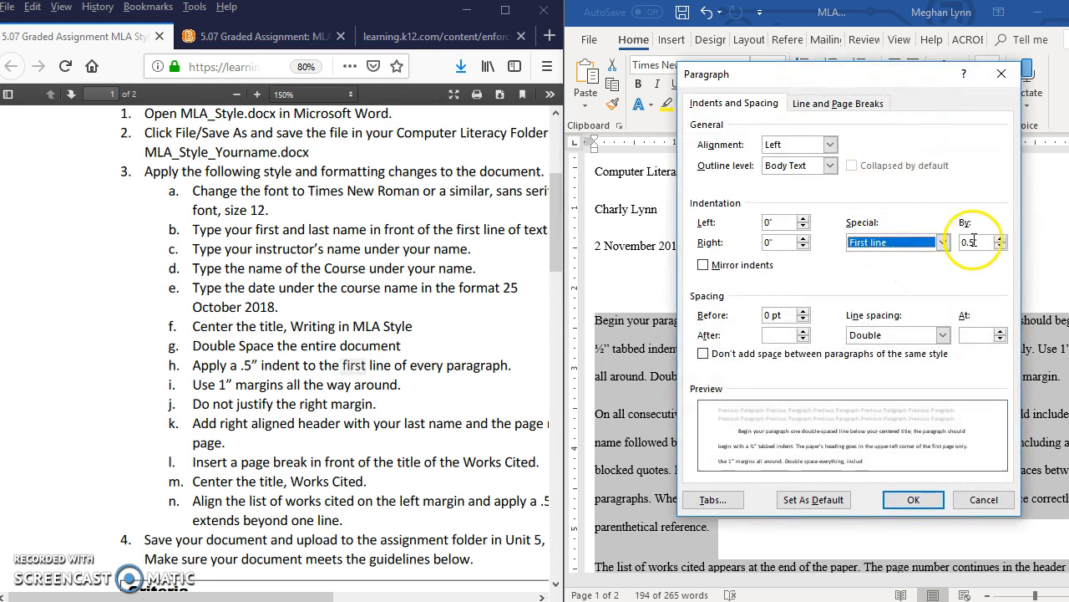
{"action": "left_click", "coordinate": [925, 500]}
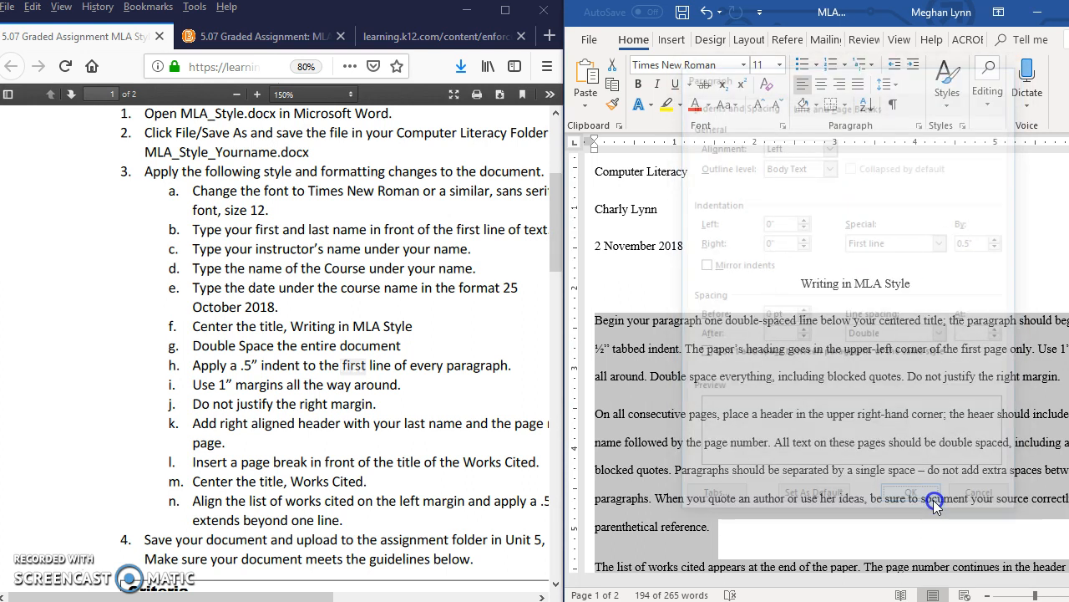
{"action": "left_click", "coordinate": [930, 502]}
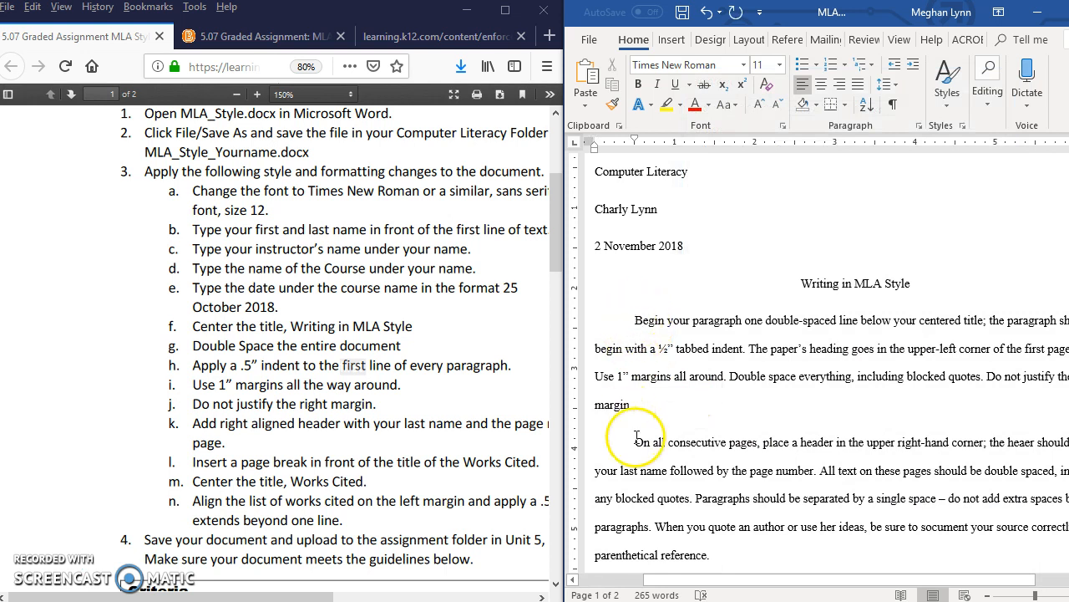
Step: Check the page margins against the Normal preset with 1" on all sides
{"action": "scroll", "coordinate": [638, 437], "scroll_direction": "down", "scroll_amount": 3}
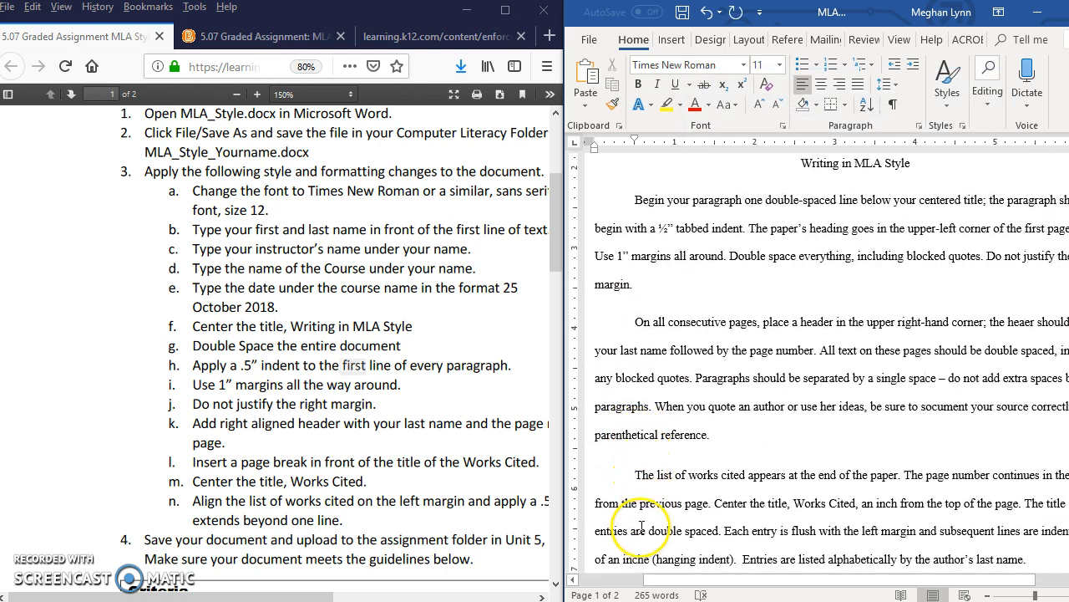
{"action": "left_click", "coordinate": [351, 390]}
{"action": "left_click", "coordinate": [772, 402]}
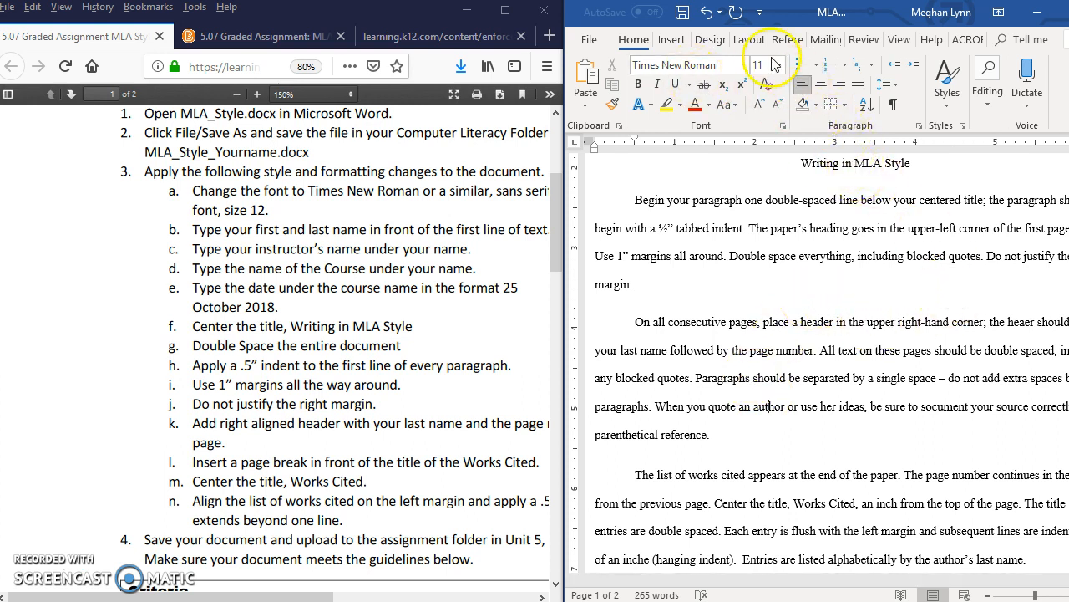
{"action": "left_click", "coordinate": [749, 41]}
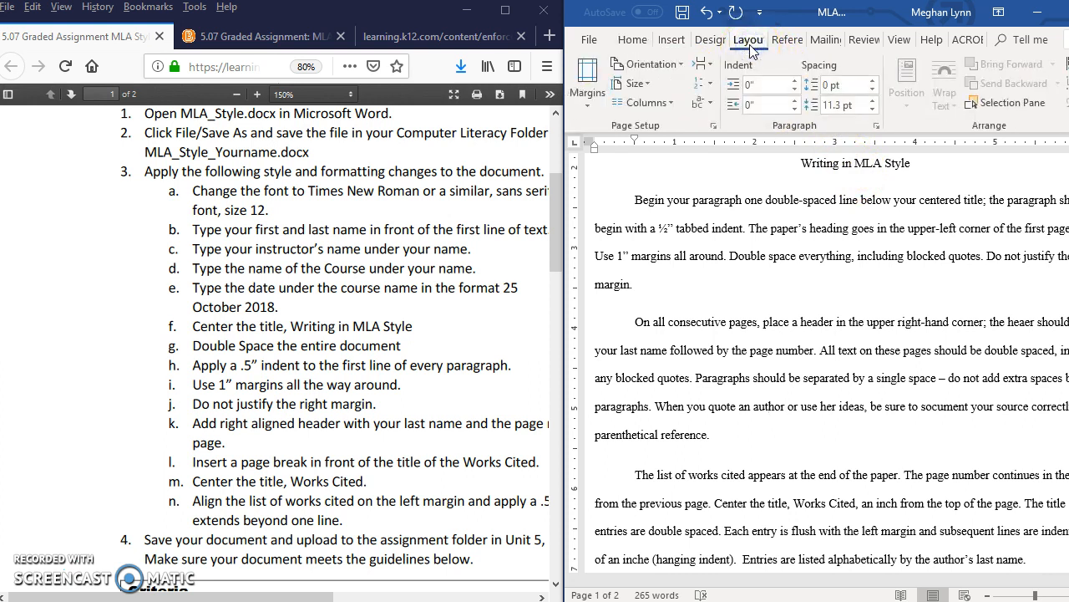
{"action": "left_click", "coordinate": [584, 113]}
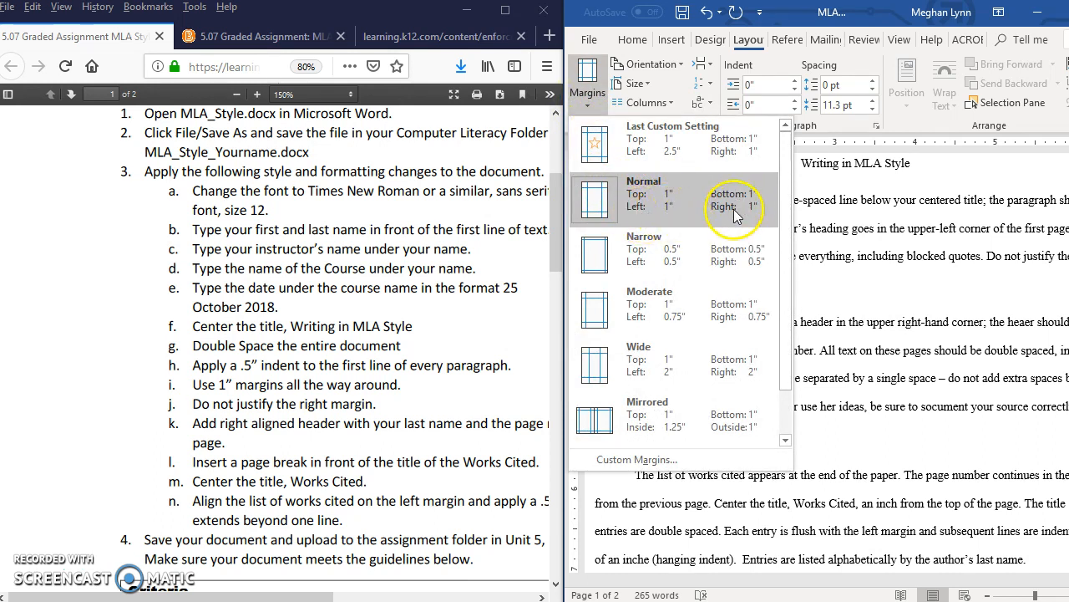
{"action": "left_click", "coordinate": [952, 256]}
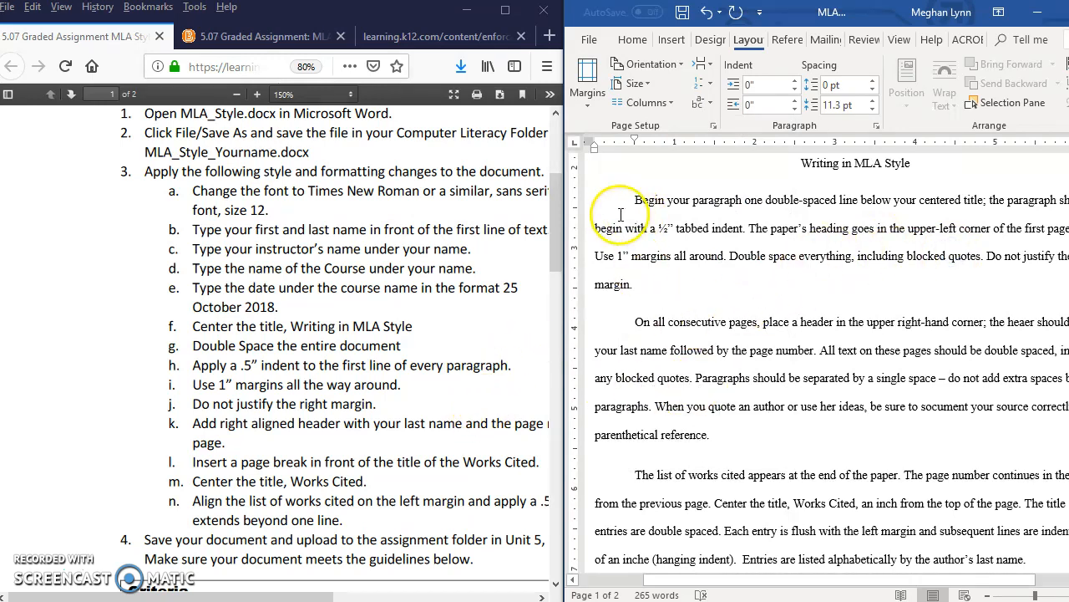
Step: Justify all the body paragraphs between the centered title and the Works Cited heading
{"action": "left_click_drag", "start_coordinate": [772, 582], "coordinate": [922, 582]}
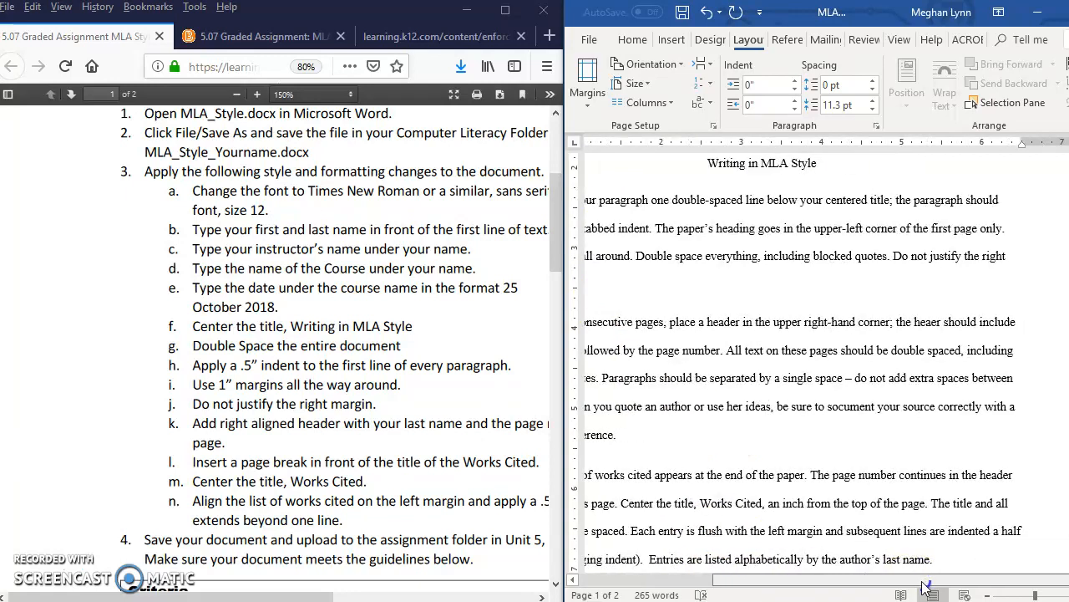
{"action": "left_click_drag", "start_coordinate": [850, 585], "coordinate": [693, 575]}
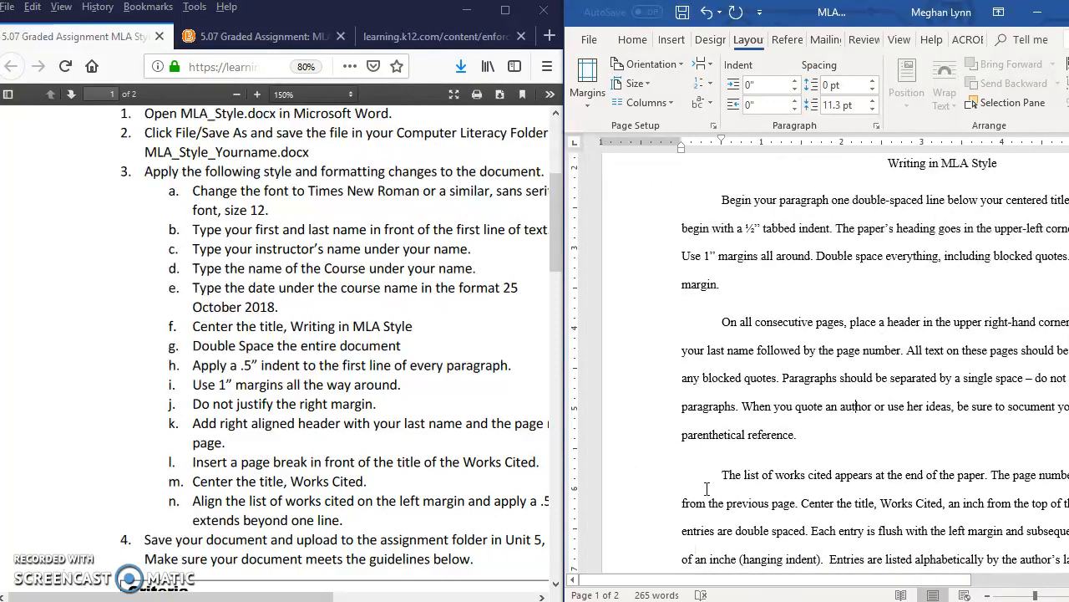
{"action": "left_click_drag", "start_coordinate": [724, 198], "coordinate": [999, 342]}
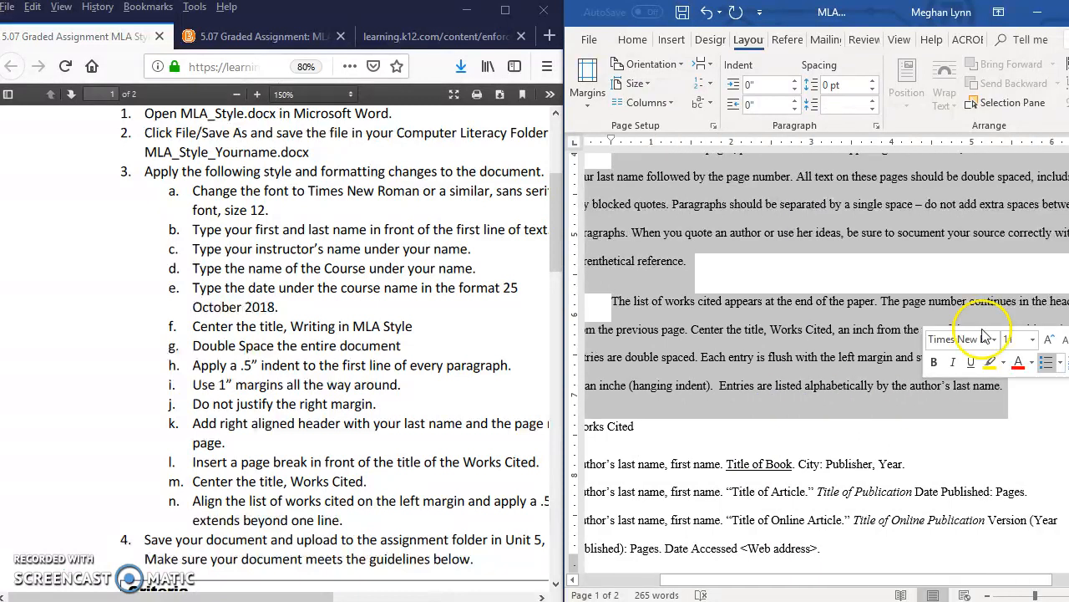
{"action": "left_click", "coordinate": [634, 42]}
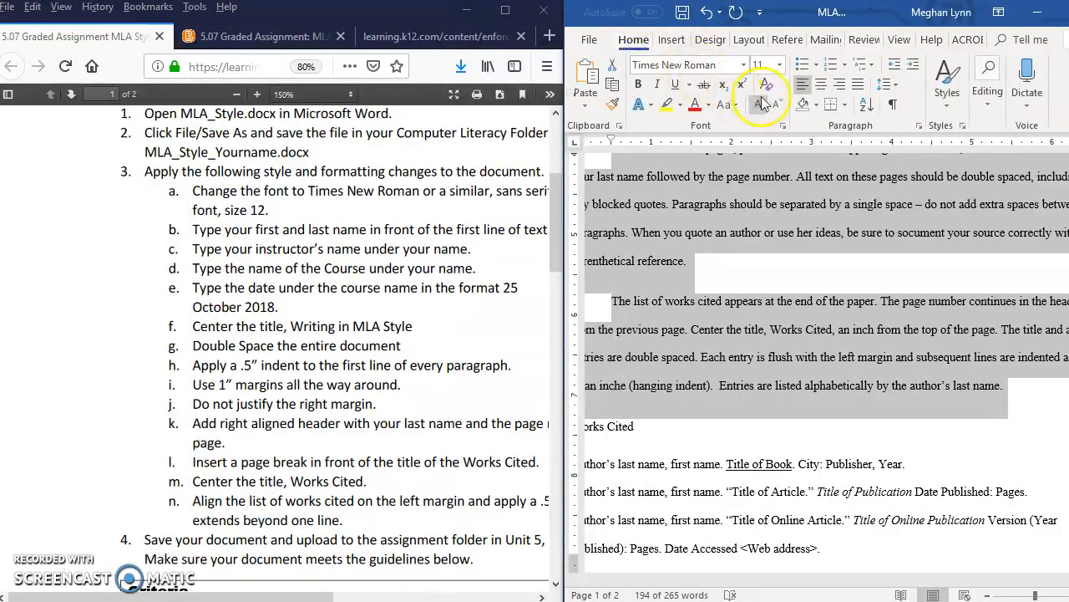
{"action": "scroll", "coordinate": [836, 217], "scroll_direction": "down", "scroll_amount": 1}
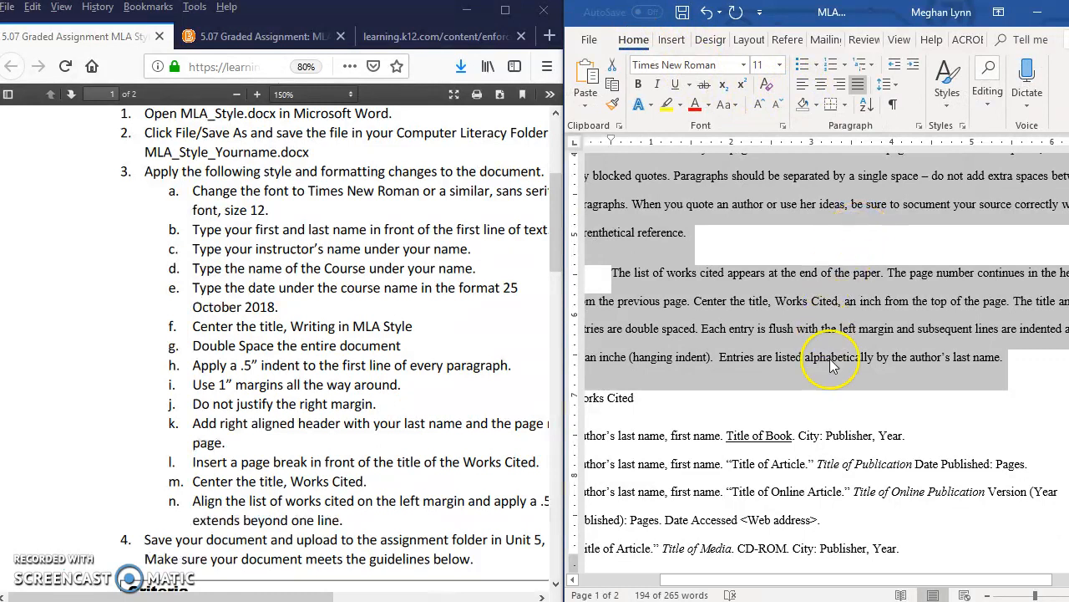
{"action": "left_click", "coordinate": [640, 579]}
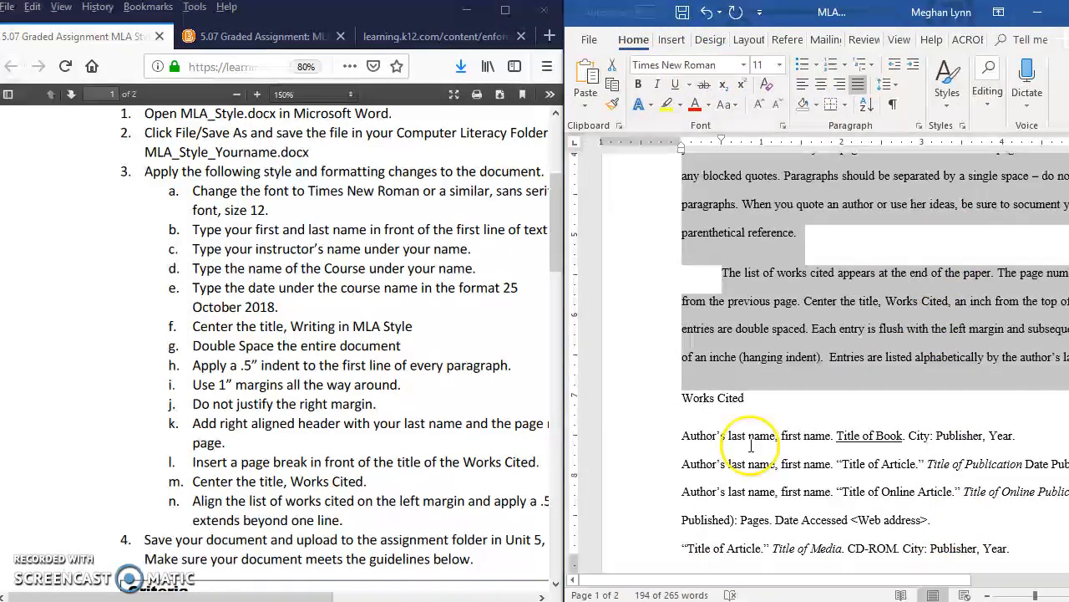
{"action": "scroll", "coordinate": [640, 437], "scroll_direction": "up", "scroll_amount": 3}
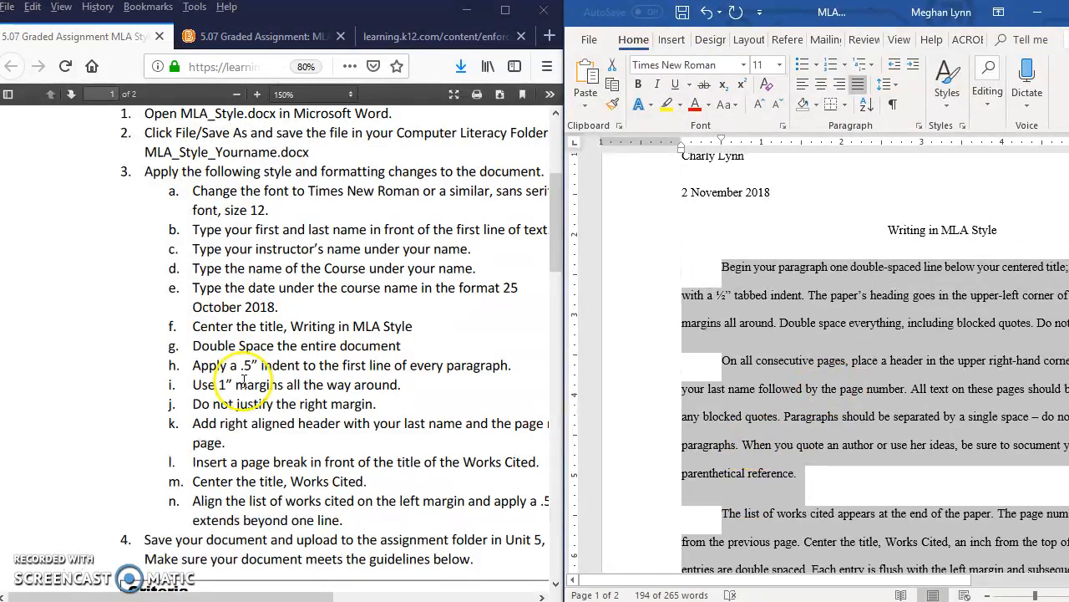
{"action": "left_click", "coordinate": [192, 411]}
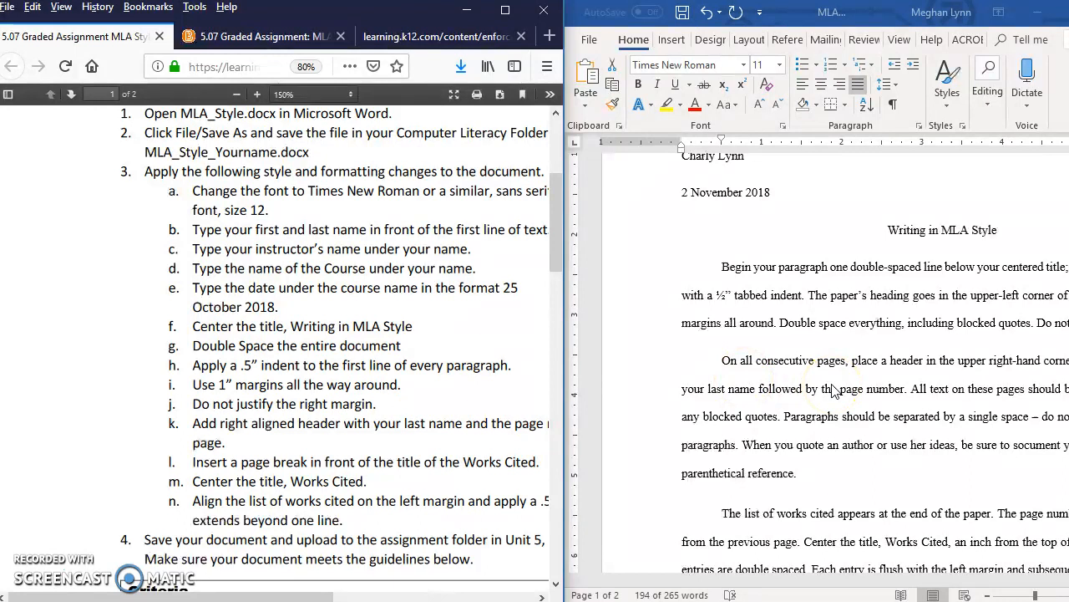
Step: Open the page header for editing and insert a Plain Number 3 page number at the top of the page
{"action": "scroll", "coordinate": [854, 452], "scroll_direction": "up", "scroll_amount": 2}
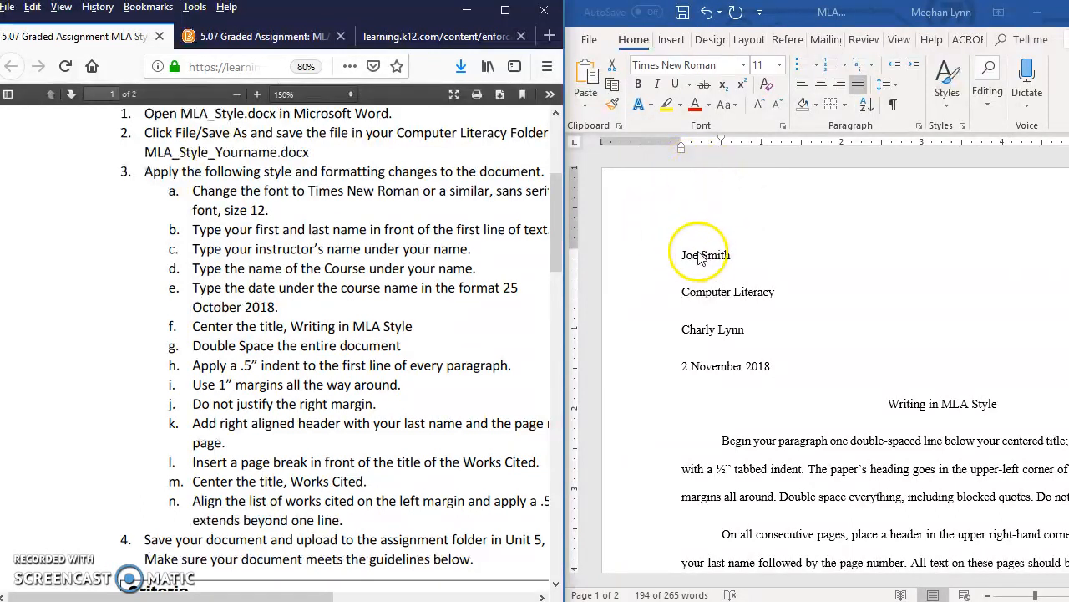
{"action": "double_click", "coordinate": [749, 207]}
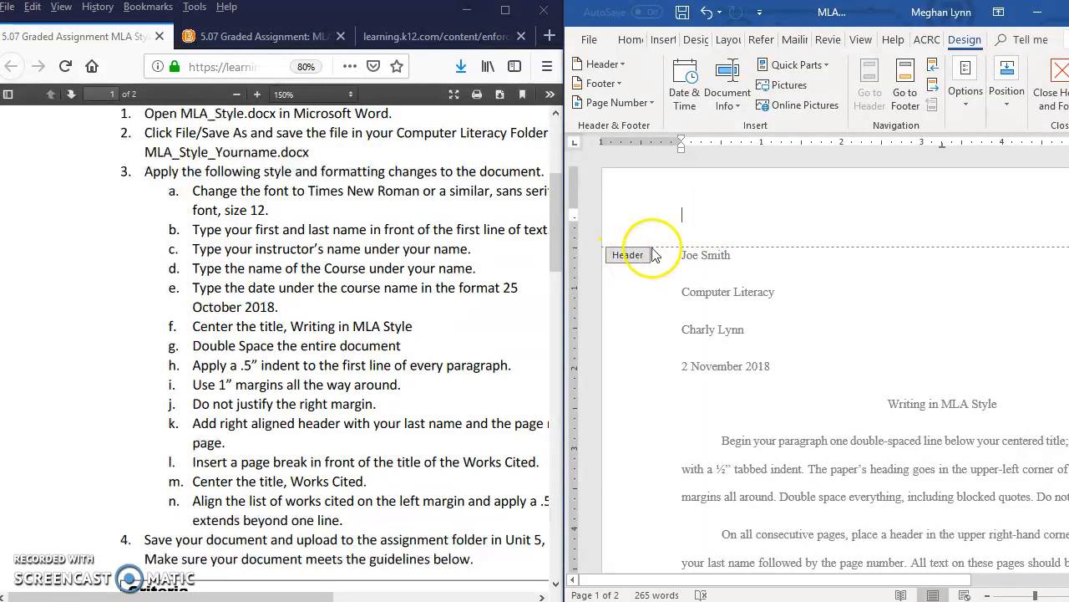
{"action": "left_click", "coordinate": [966, 42]}
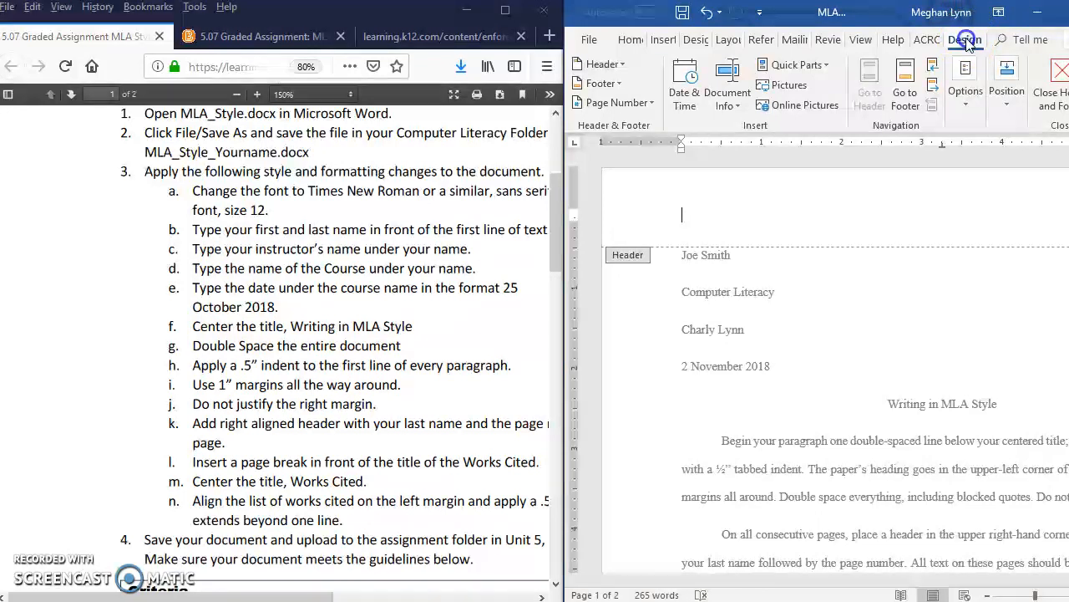
{"action": "left_click", "coordinate": [651, 105]}
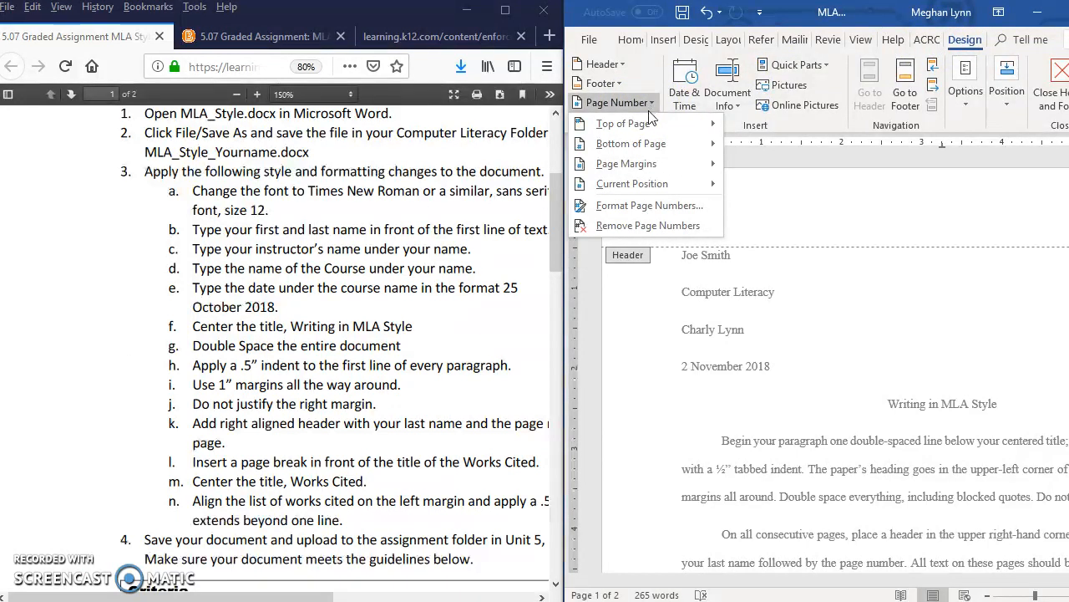
{"action": "left_click", "coordinate": [645, 118]}
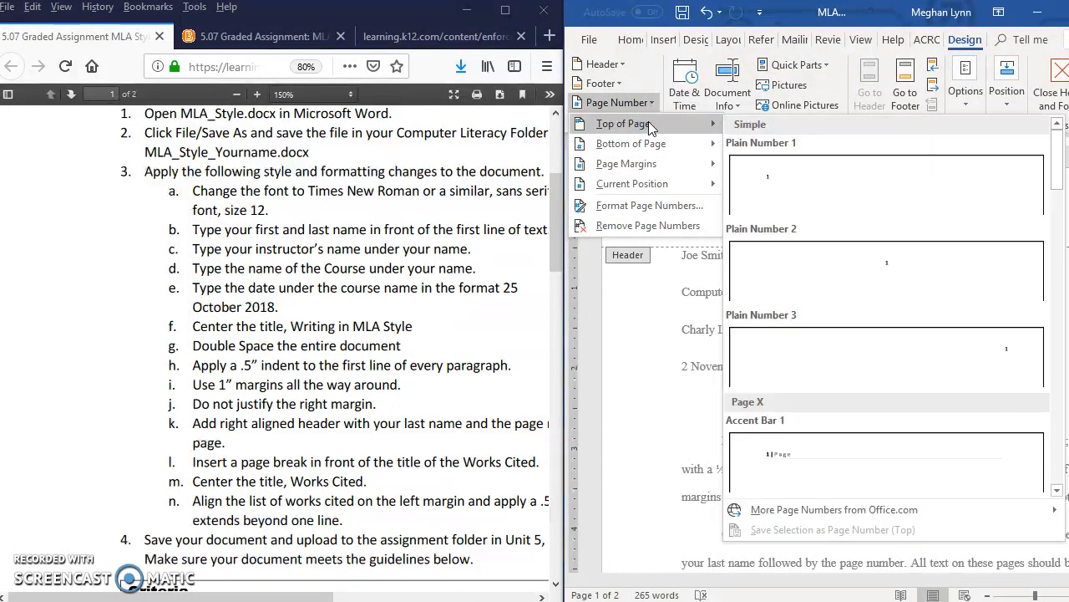
{"action": "left_click", "coordinate": [964, 347]}
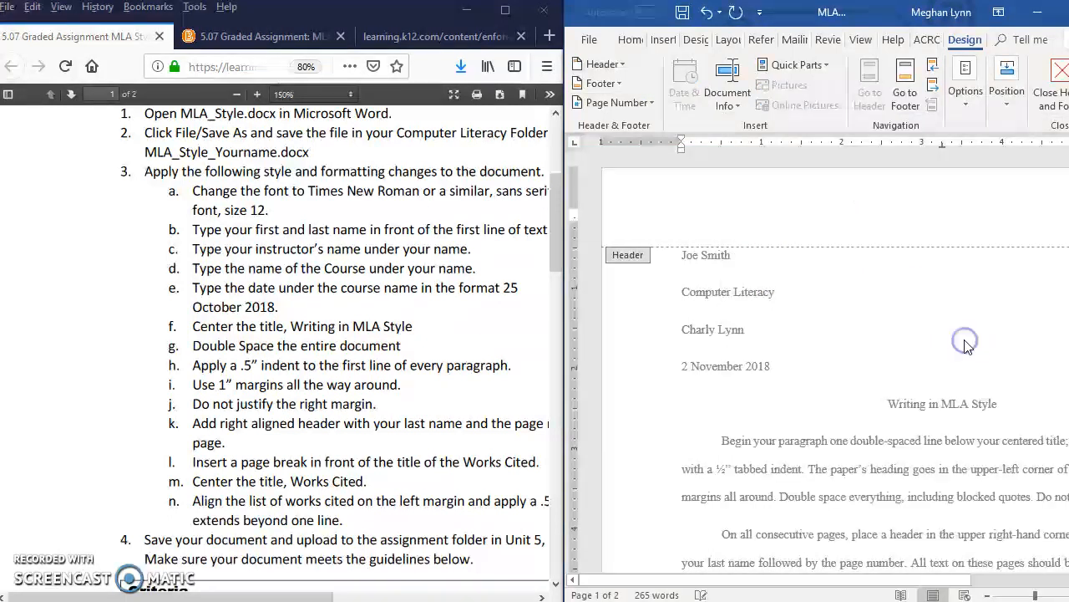
Step: Enter the student's last name before the page number in the header and return to the document body
{"action": "left_click_drag", "start_coordinate": [908, 580], "coordinate": [1051, 578]}
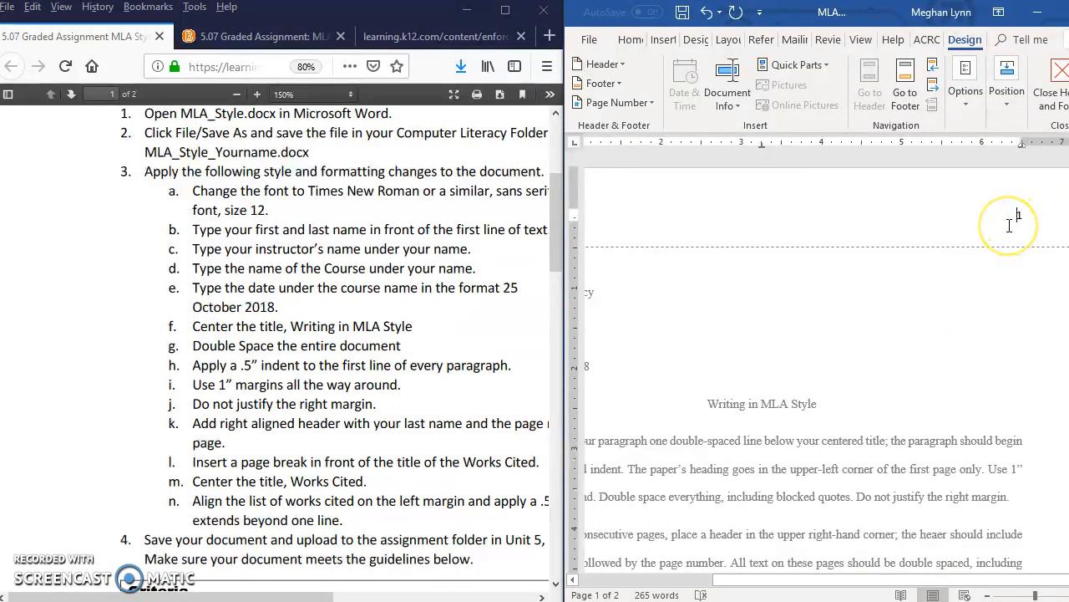
{"action": "left_click", "coordinate": [1017, 218]}
{"action": "scroll", "coordinate": [1002, 385], "scroll_direction": "down", "scroll_amount": 15}
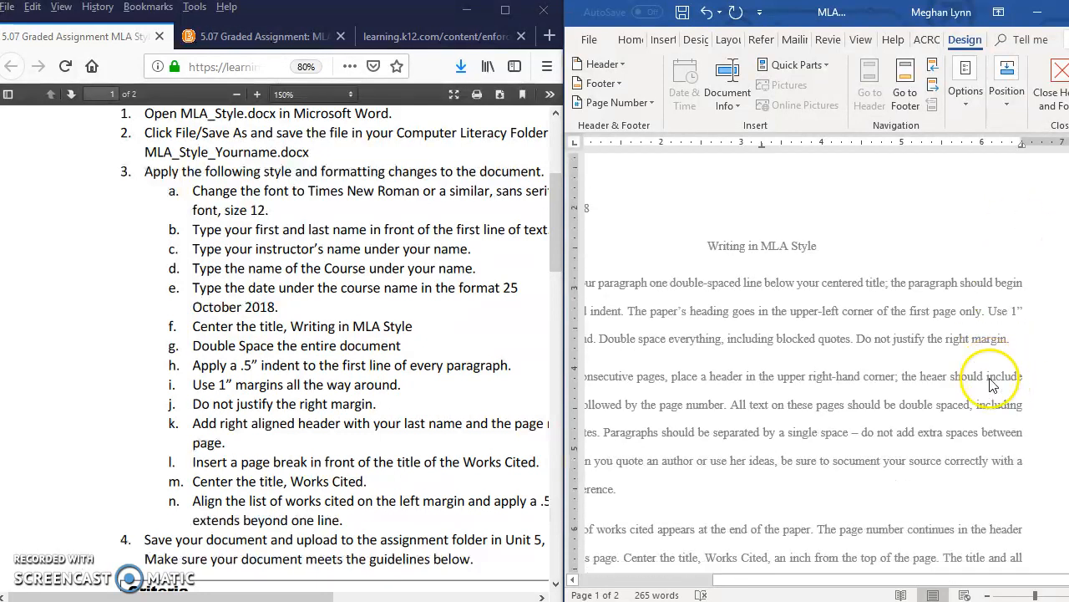
{"action": "scroll", "coordinate": [987, 386], "scroll_direction": "down", "scroll_amount": 5}
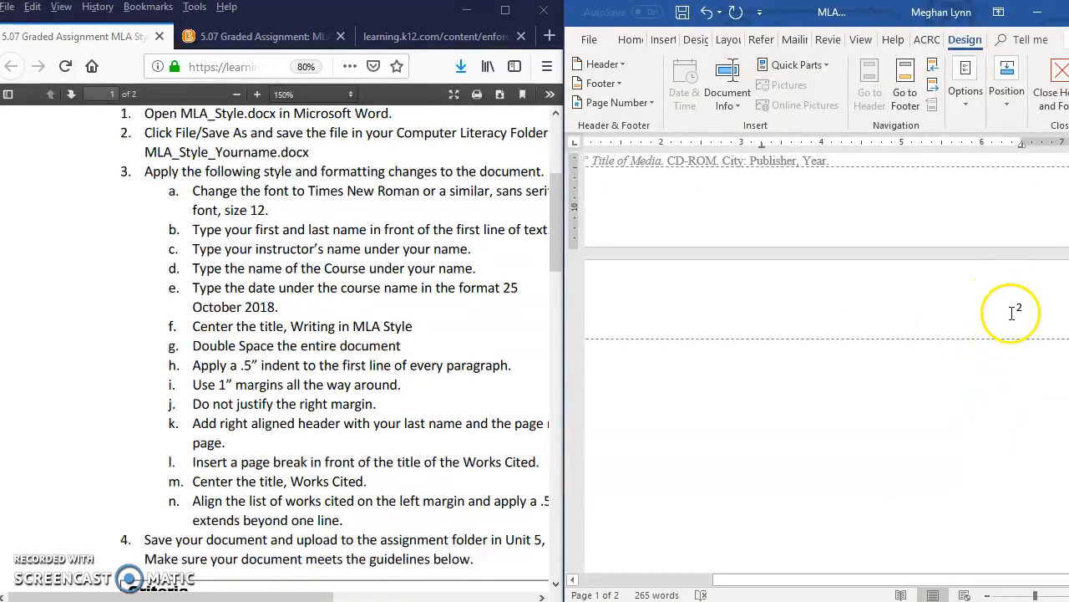
{"action": "scroll", "coordinate": [976, 364], "scroll_direction": "up", "scroll_amount": 10}
{"action": "scroll", "coordinate": [972, 372], "scroll_direction": "up", "scroll_amount": 6}
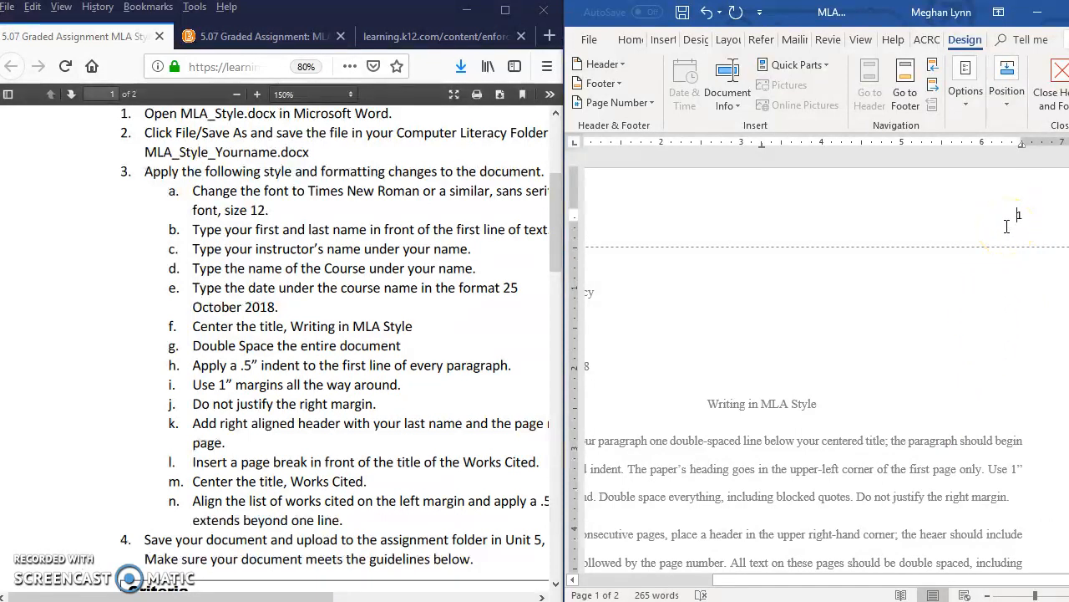
{"action": "left_click", "coordinate": [1007, 226]}
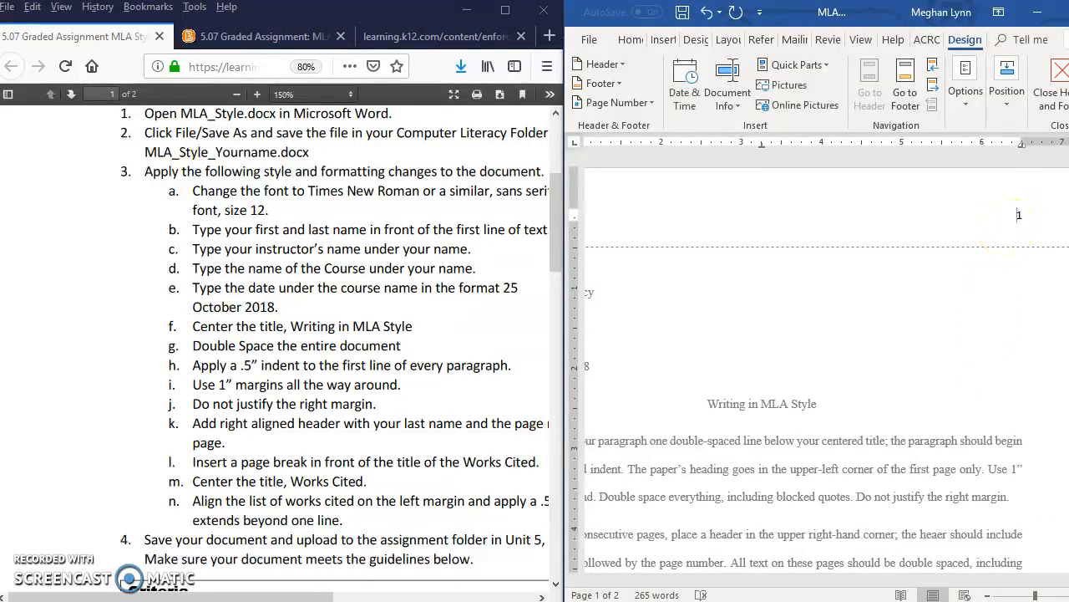
{"action": "type", "text": "Smith"}
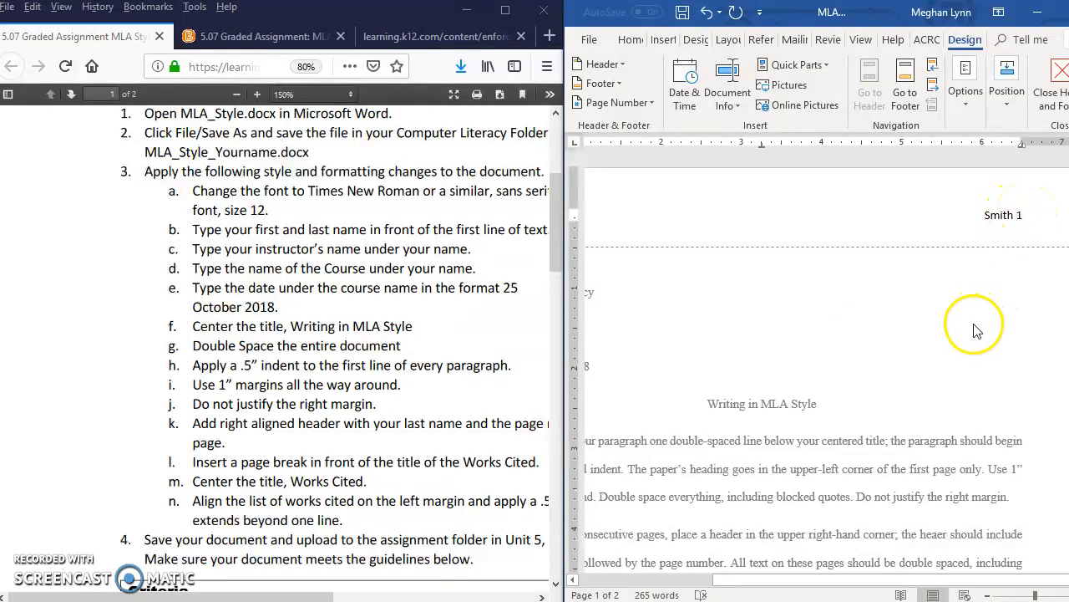
{"action": "double_click", "coordinate": [895, 321]}
{"action": "left_click", "coordinate": [898, 331]}
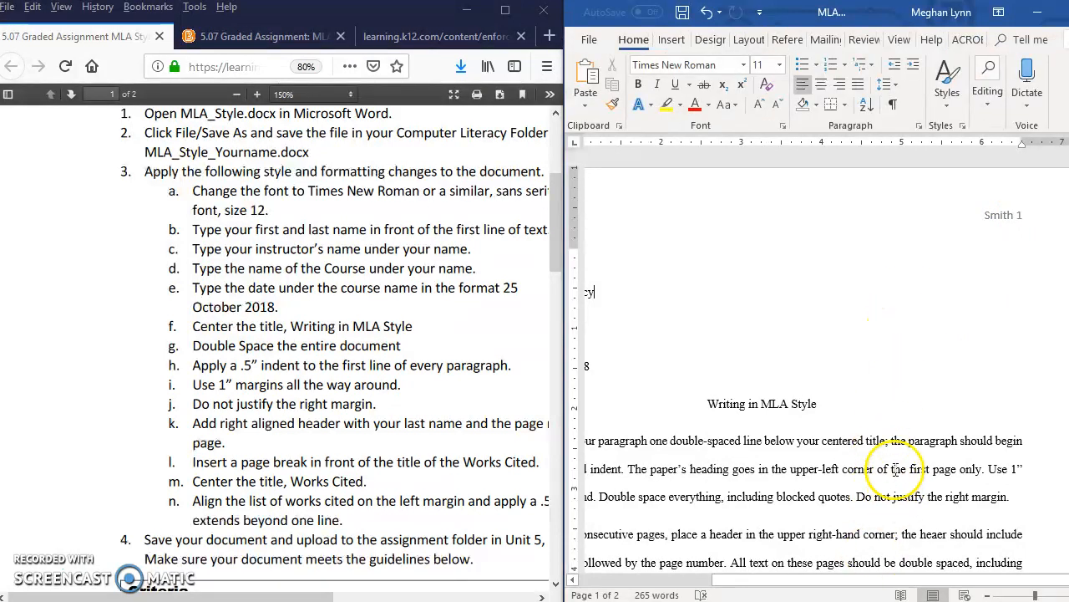
Step: Check the header with the last name and page number on the document's second page against the assignment instructions
{"action": "scroll", "coordinate": [898, 454], "scroll_direction": "down", "scroll_amount": 9}
{"action": "scroll", "coordinate": [898, 454], "scroll_direction": "down", "scroll_amount": 10}
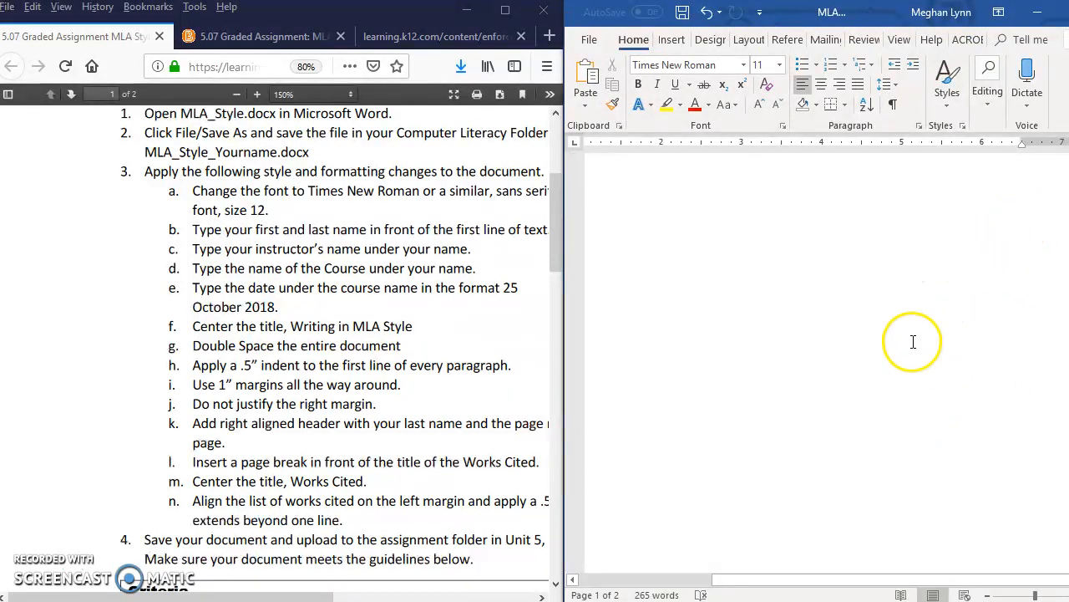
{"action": "scroll", "coordinate": [909, 349], "scroll_direction": "up", "scroll_amount": 5}
{"action": "scroll", "coordinate": [909, 349], "scroll_direction": "up", "scroll_amount": 3}
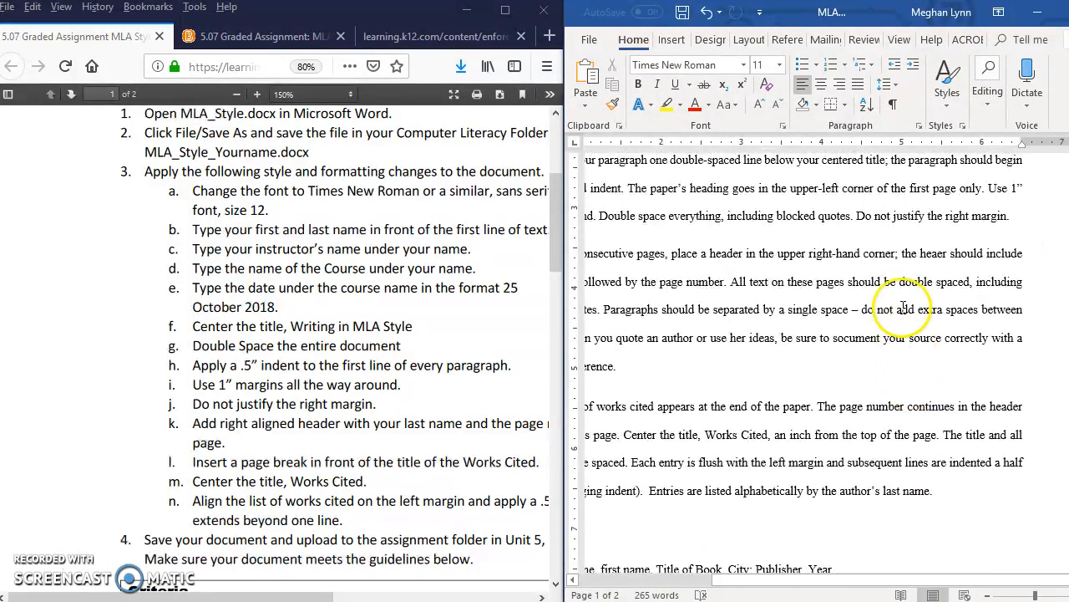
{"action": "left_click", "coordinate": [336, 422]}
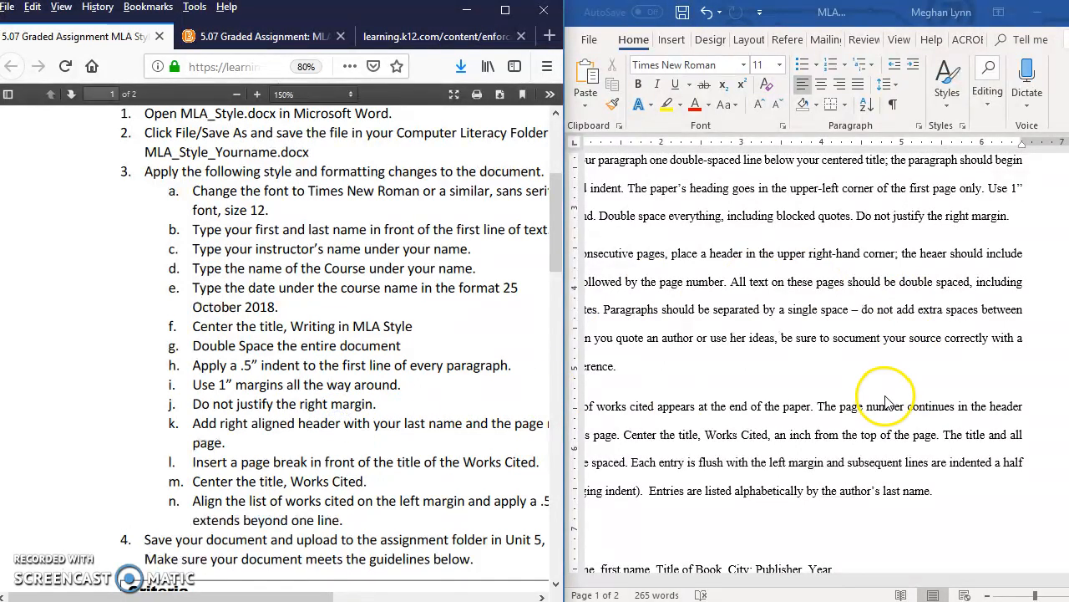
{"action": "scroll", "coordinate": [889, 402], "scroll_direction": "down", "scroll_amount": 10}
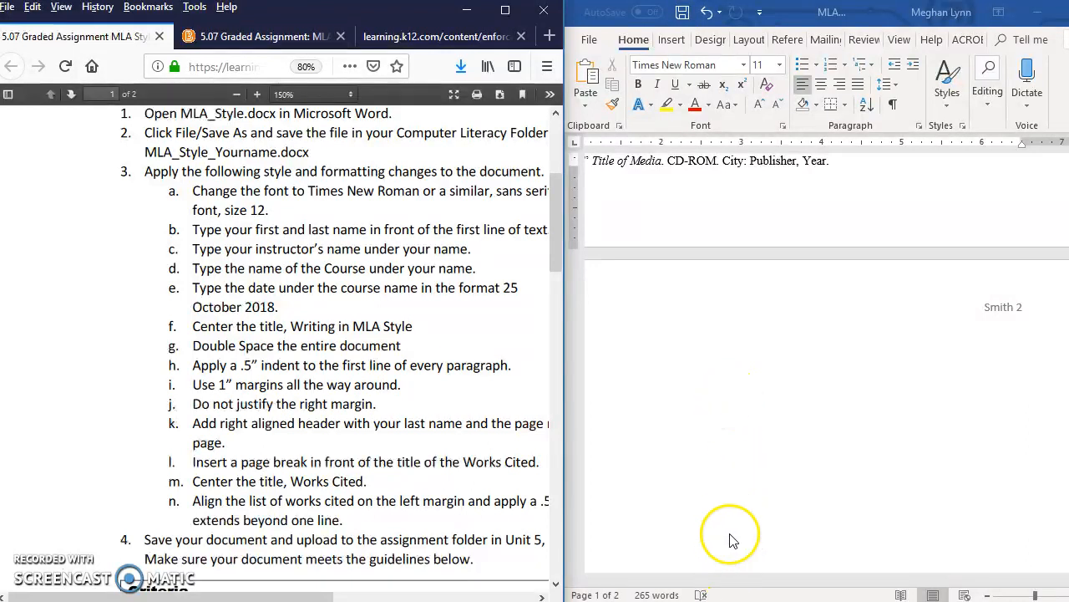
{"action": "scroll", "coordinate": [752, 518], "scroll_direction": "up", "scroll_amount": 3}
{"action": "scroll", "coordinate": [754, 514], "scroll_direction": "up", "scroll_amount": 3}
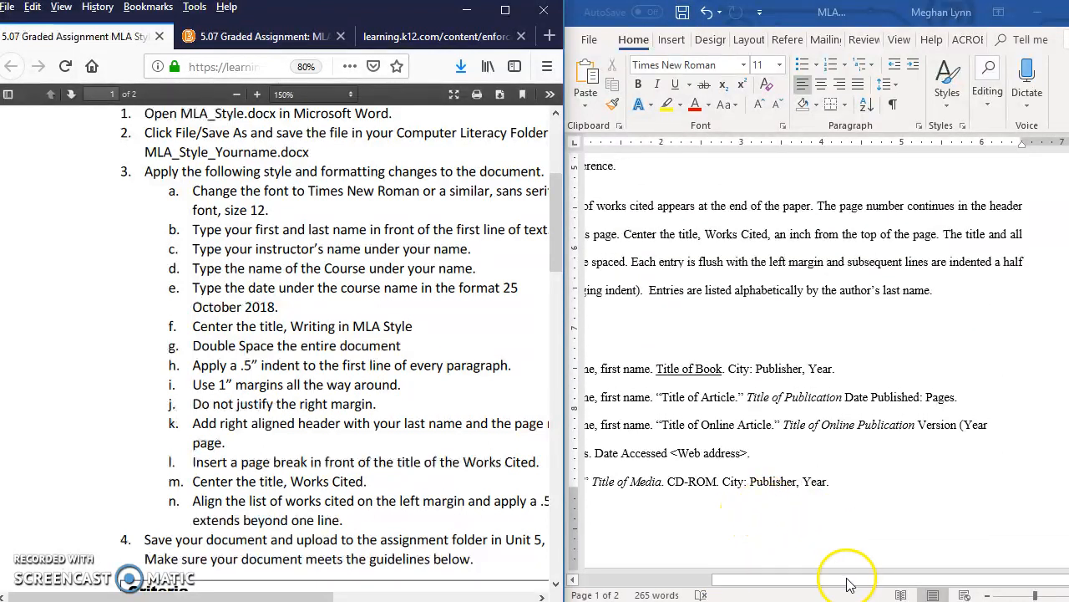
Step: Insert a page break in front of the Works Cited title
{"action": "left_click_drag", "start_coordinate": [852, 577], "coordinate": [674, 579]}
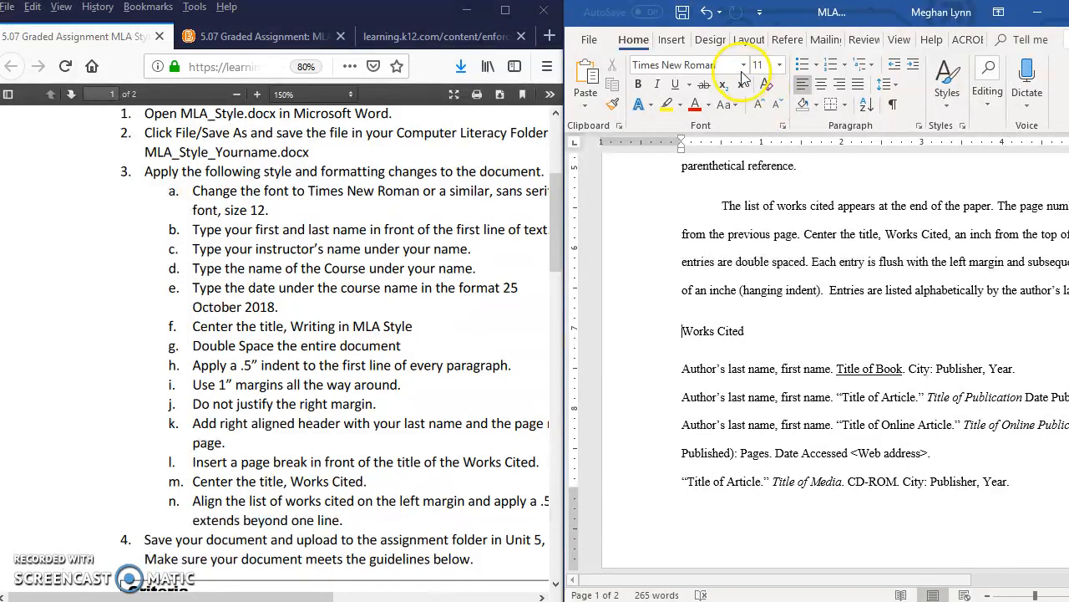
{"action": "left_click", "coordinate": [675, 40]}
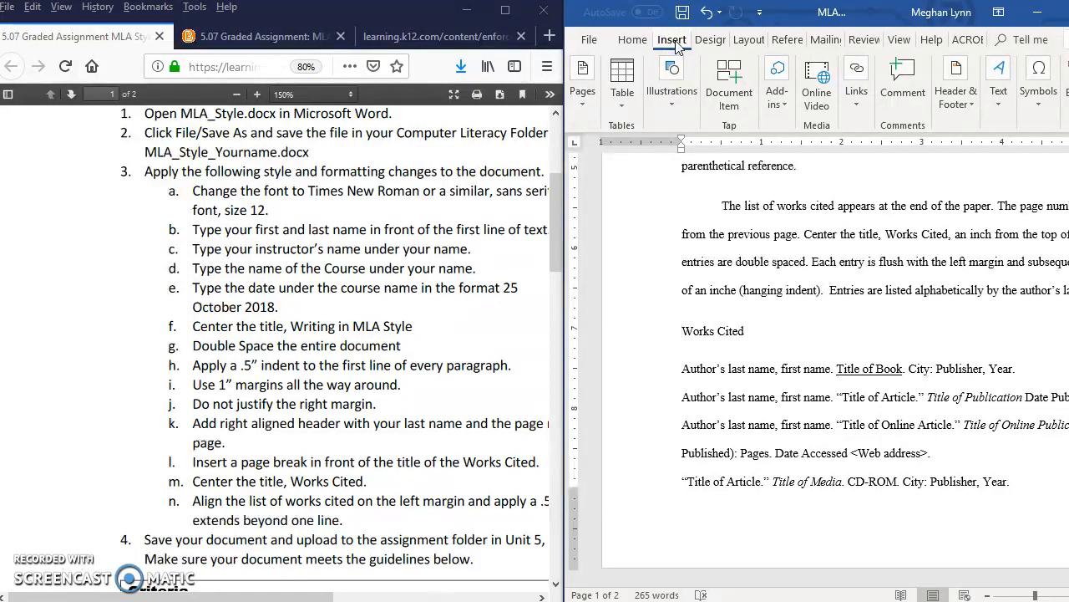
{"action": "left_click", "coordinate": [664, 333]}
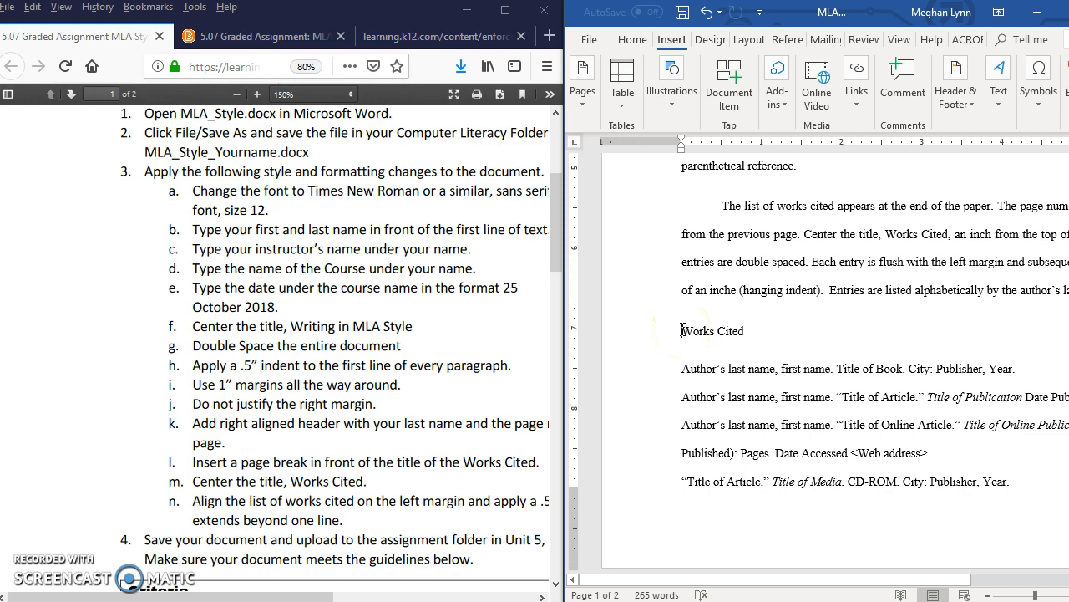
{"action": "key", "text": "ctrl+Return"}
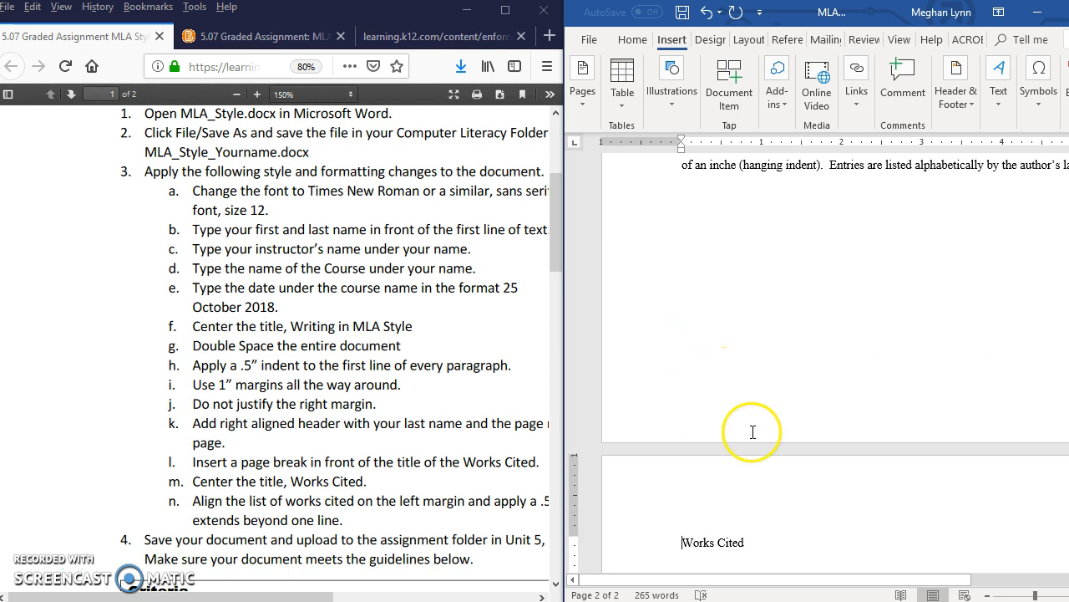
Step: Center the Works Cited title on the second page
{"action": "scroll", "coordinate": [752, 429], "scroll_direction": "down", "scroll_amount": 5}
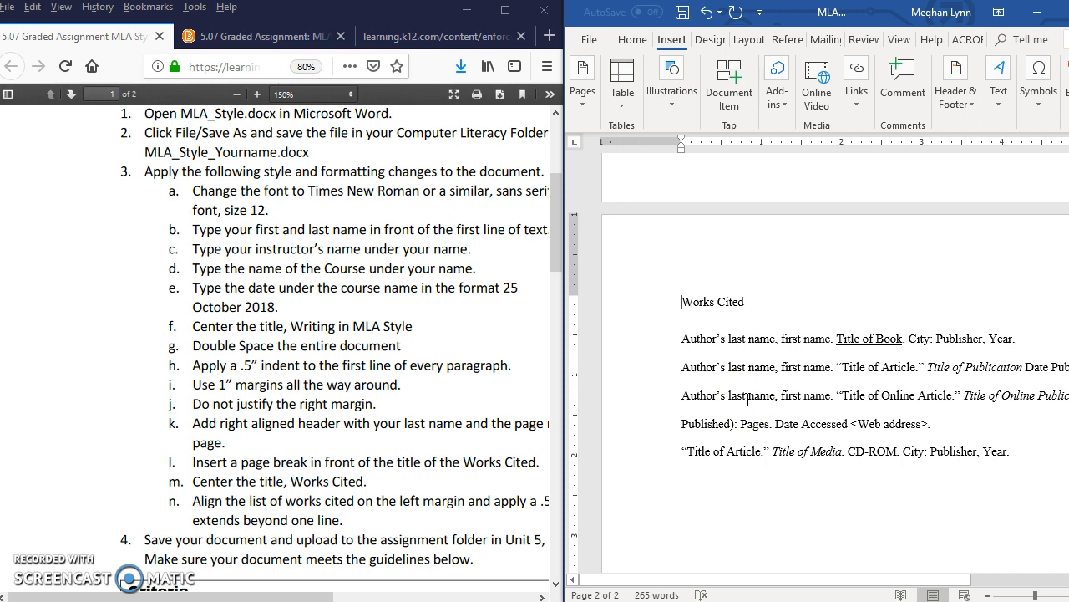
{"action": "left_click_drag", "start_coordinate": [248, 482], "coordinate": [373, 484]}
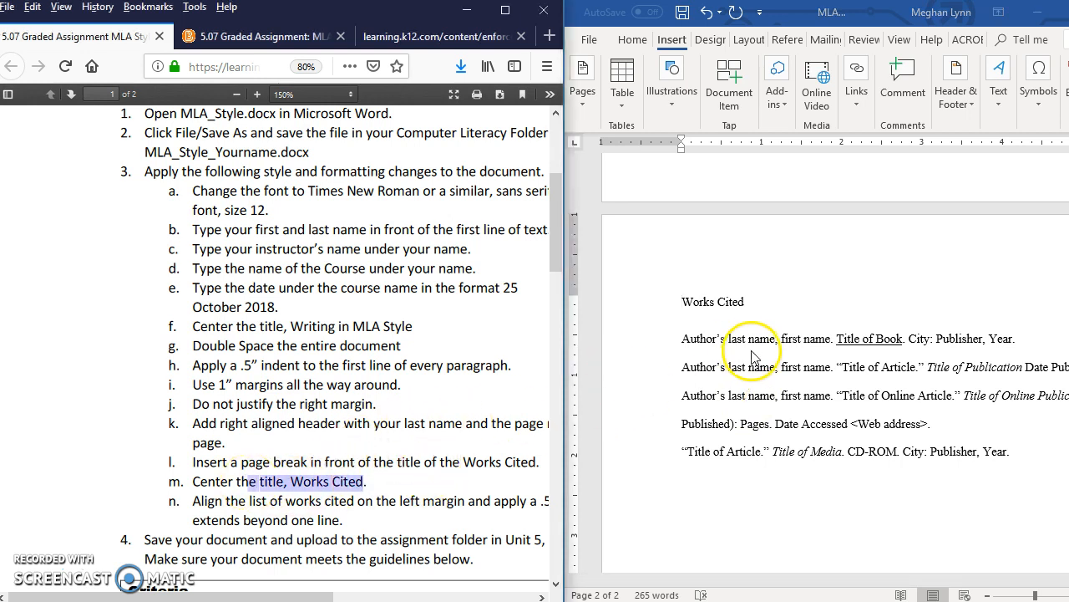
{"action": "left_click", "coordinate": [700, 302]}
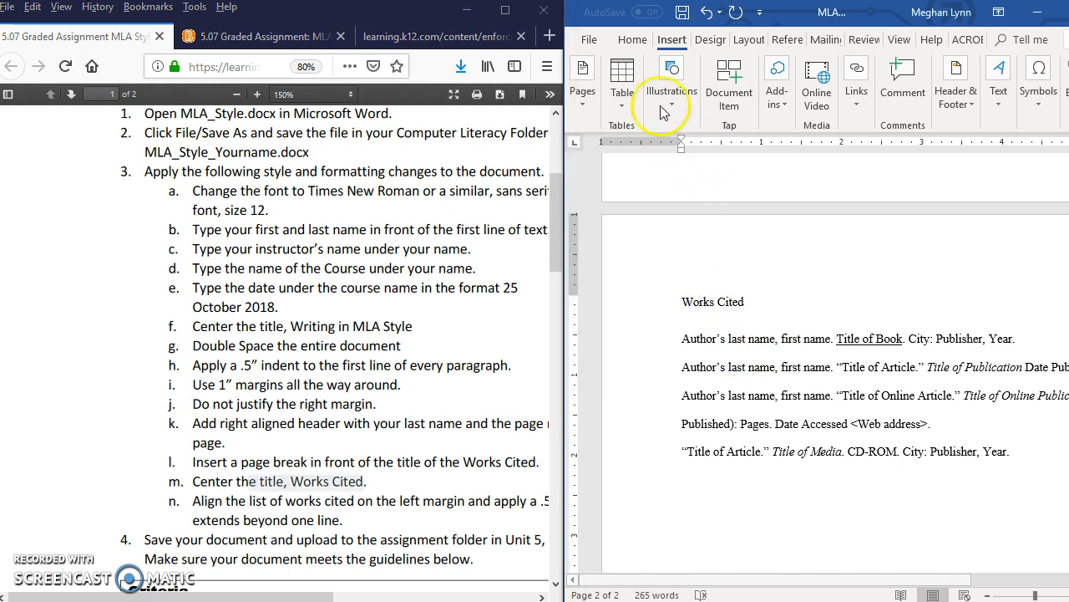
{"action": "left_click", "coordinate": [632, 39]}
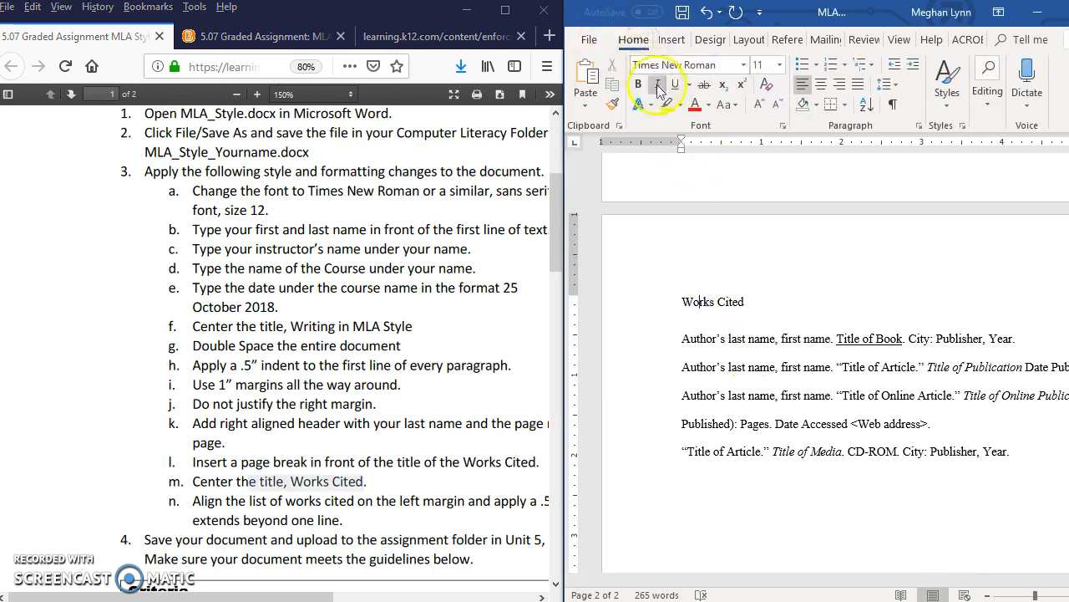
{"action": "left_click", "coordinate": [823, 86]}
{"action": "left_click", "coordinate": [873, 371]}
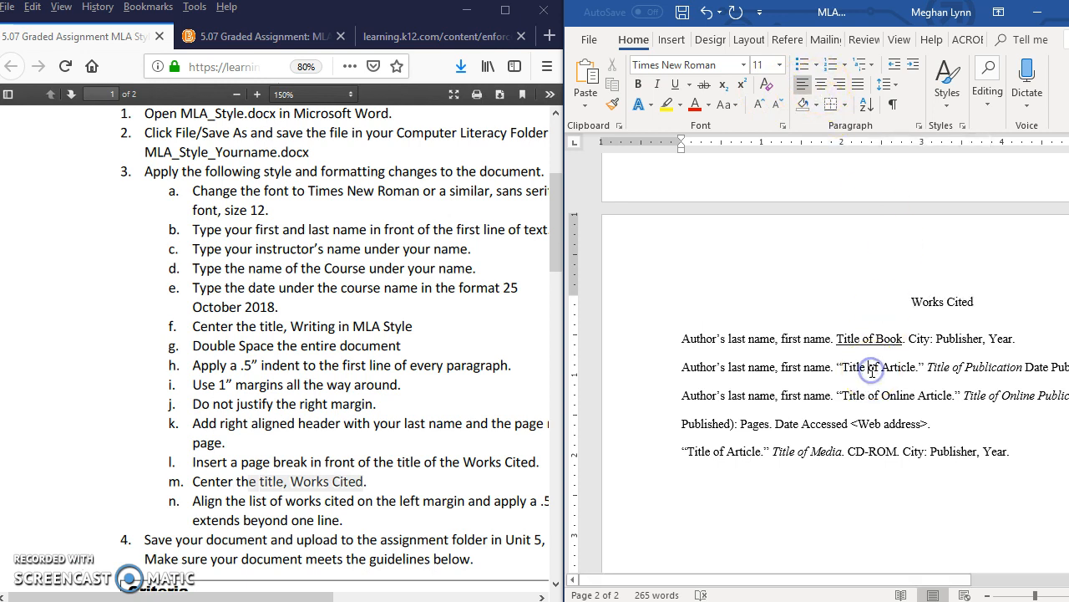
Step: Apply a 0.5" hanging indent to all the entries in the Works Cited list
{"action": "scroll", "coordinate": [866, 371], "scroll_direction": "down", "scroll_amount": 1}
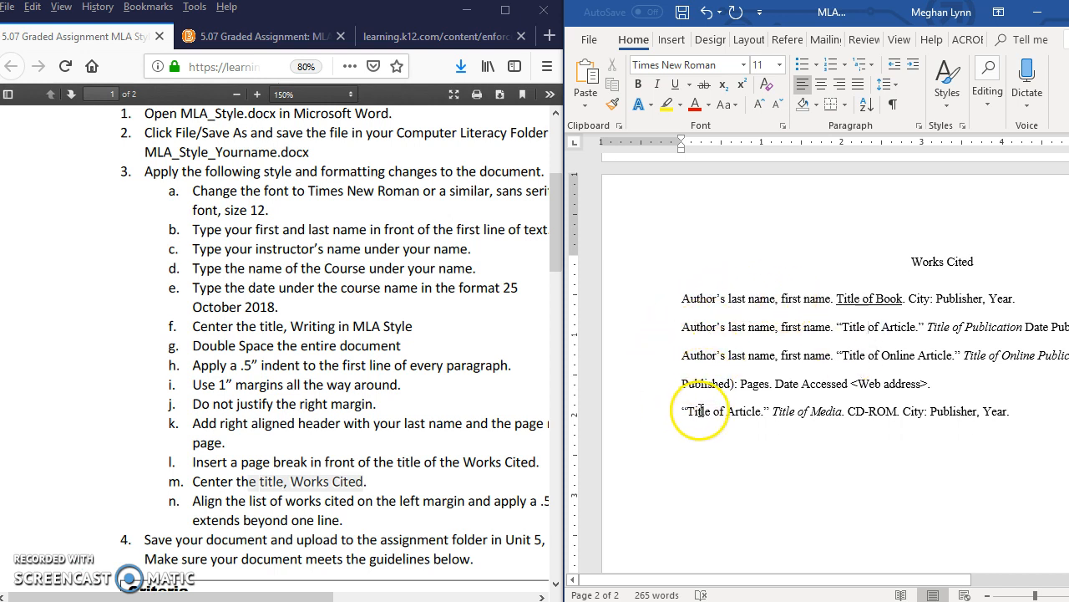
{"action": "left_click", "coordinate": [679, 298]}
{"action": "left_click_drag", "start_coordinate": [679, 298], "coordinate": [1020, 422]}
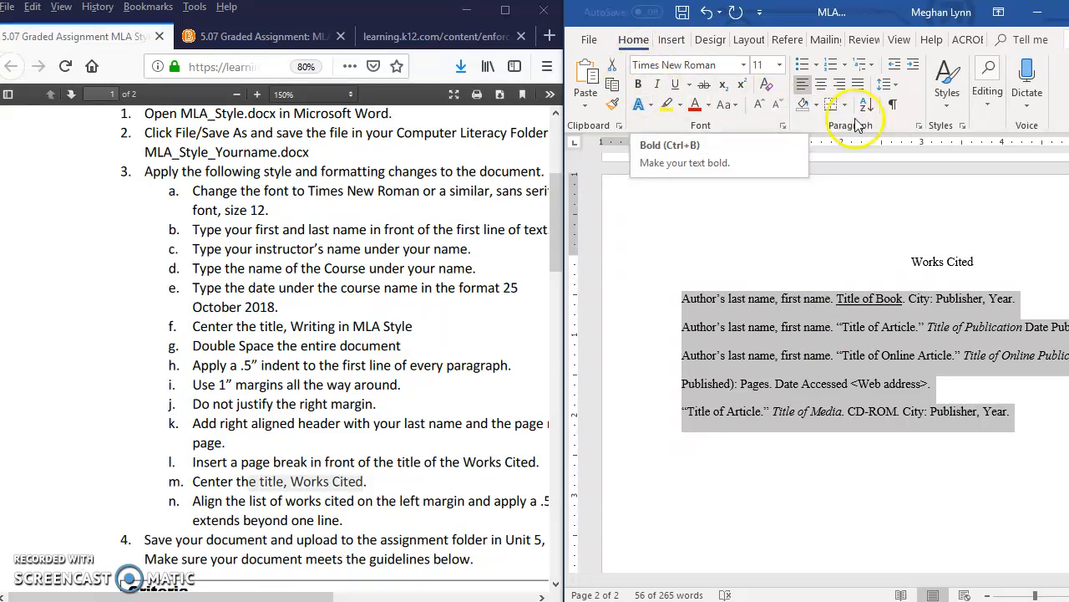
{"action": "left_click", "coordinate": [920, 125]}
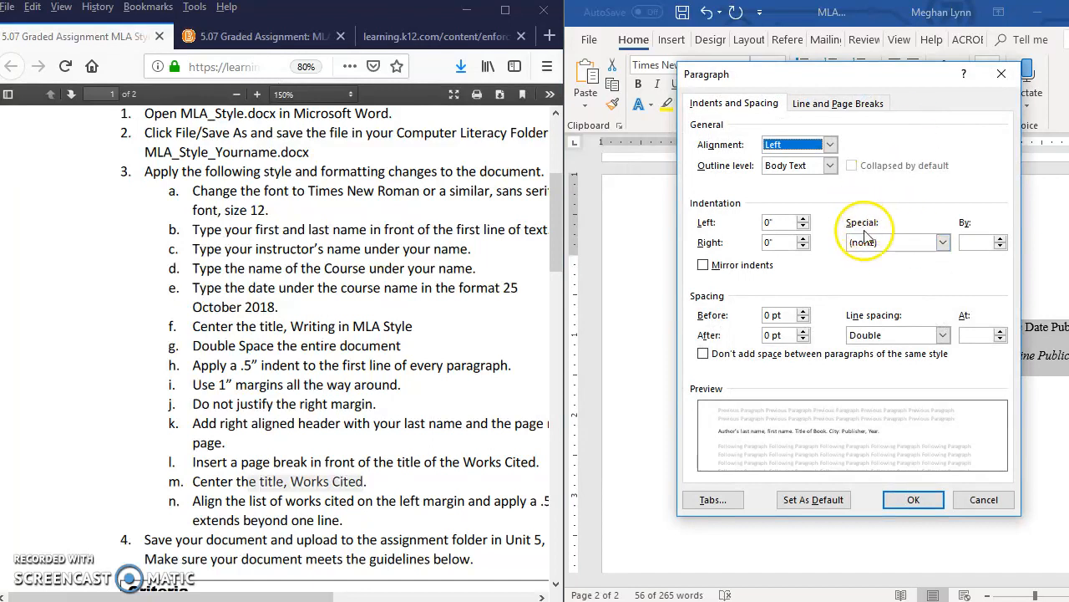
{"action": "left_click", "coordinate": [944, 244]}
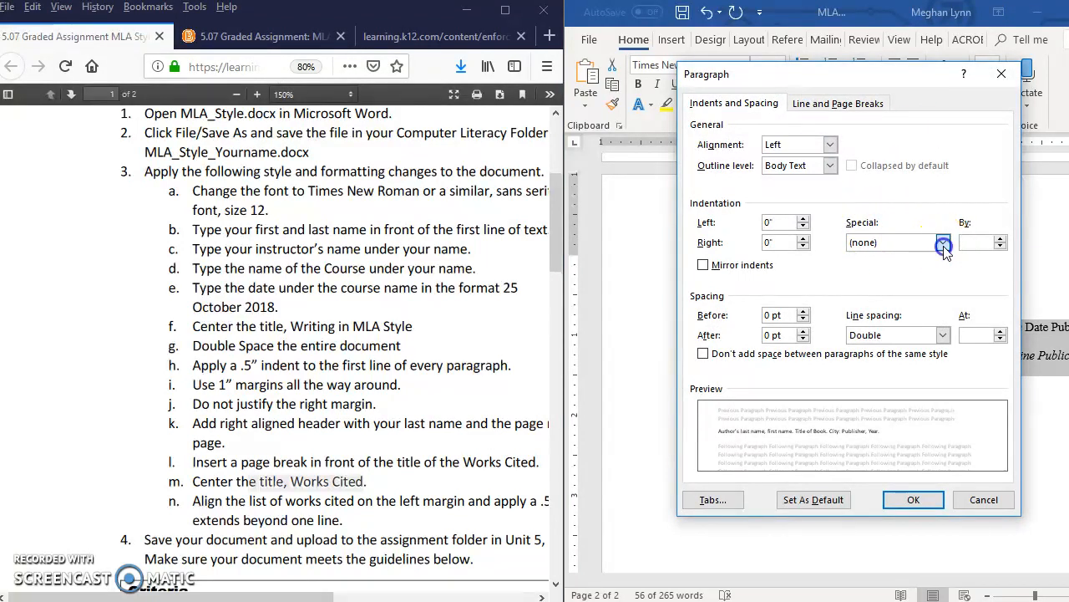
{"action": "left_click", "coordinate": [924, 284]}
{"action": "left_click", "coordinate": [967, 243]}
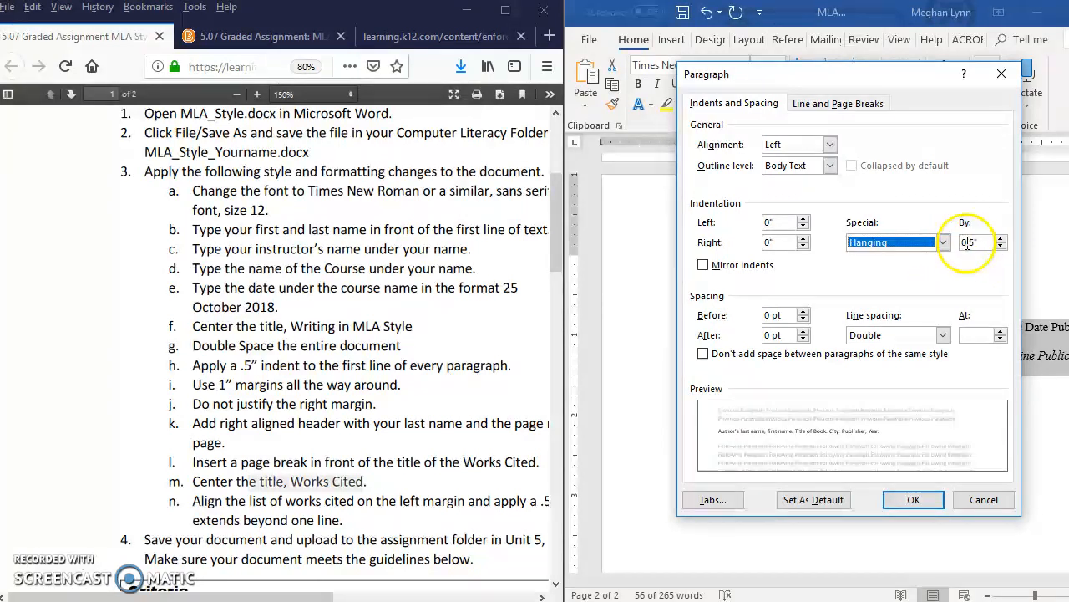
{"action": "left_click", "coordinate": [912, 501]}
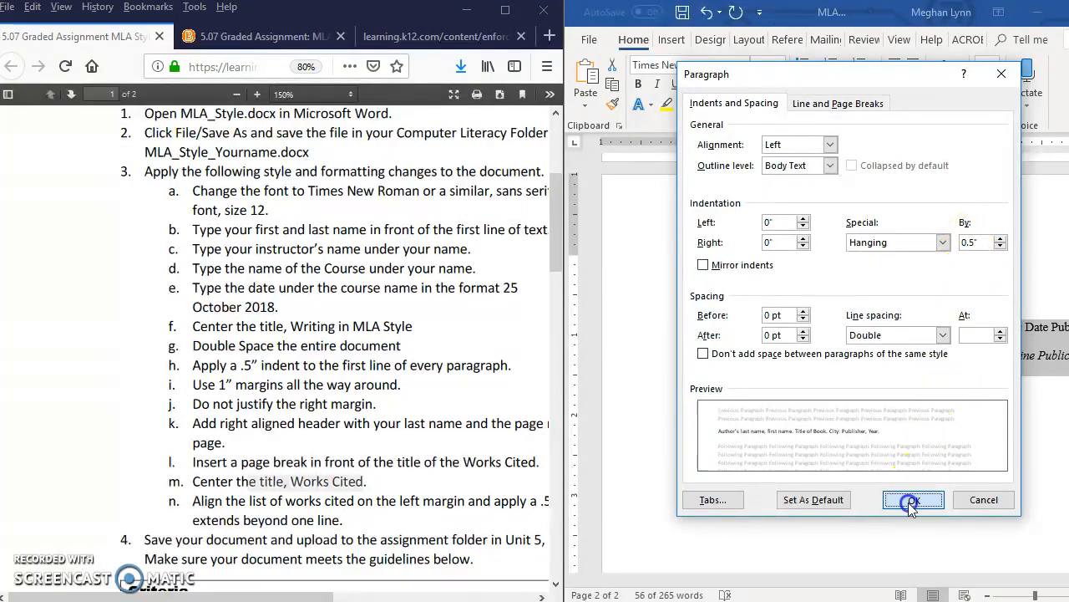
{"action": "left_click", "coordinate": [746, 446]}
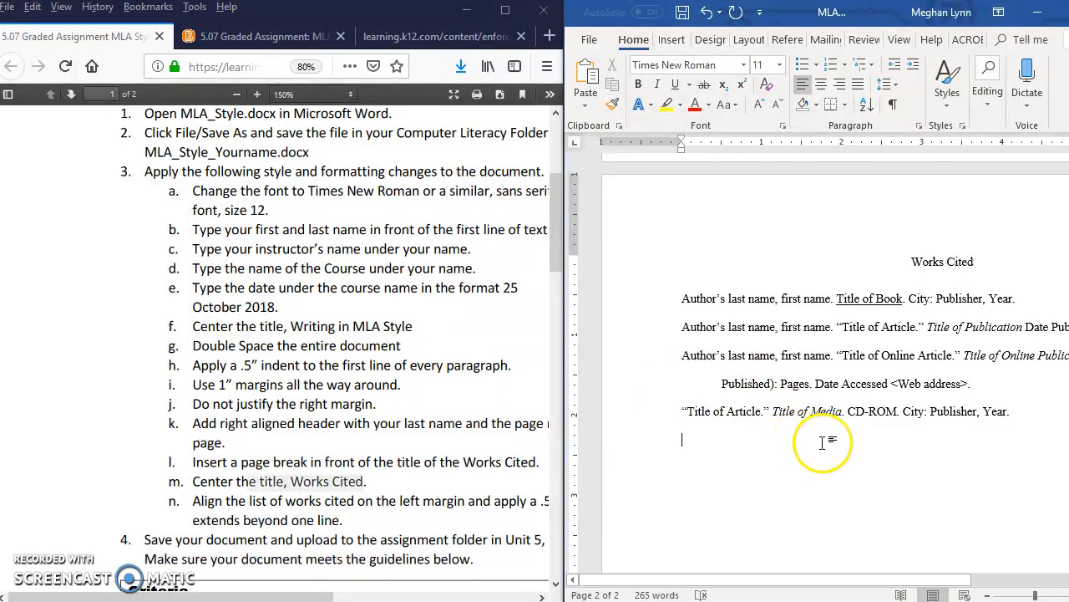
Step: Enlarge the Word window to full size, review the formatted pages, and save the document
{"action": "scroll", "coordinate": [835, 442], "scroll_direction": "up", "scroll_amount": 10}
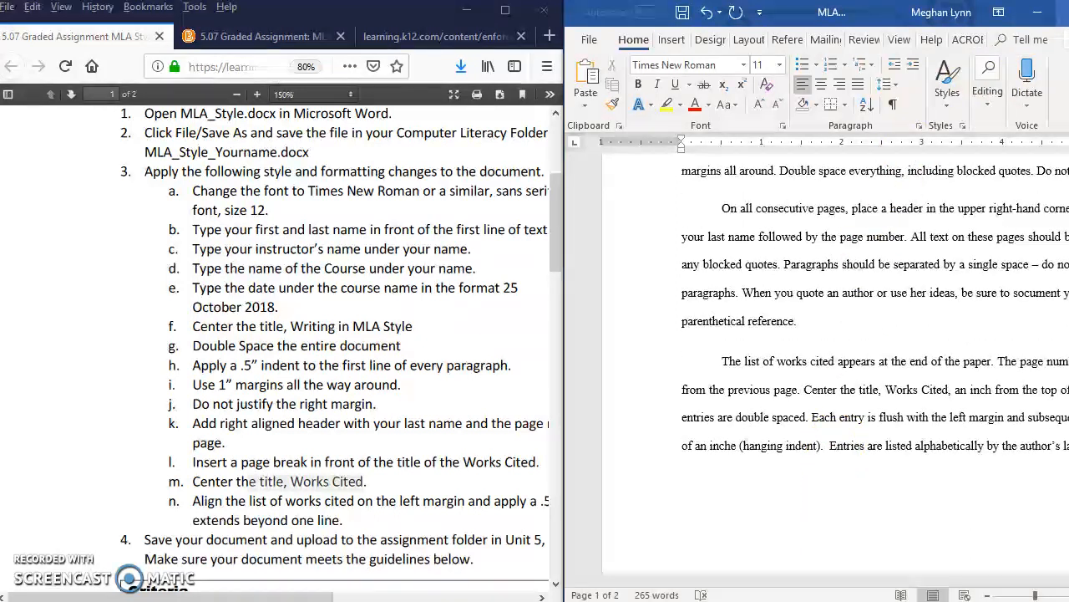
{"action": "left_click", "coordinate": [1063, 11]}
{"action": "scroll", "coordinate": [708, 343], "scroll_direction": "up", "scroll_amount": 5}
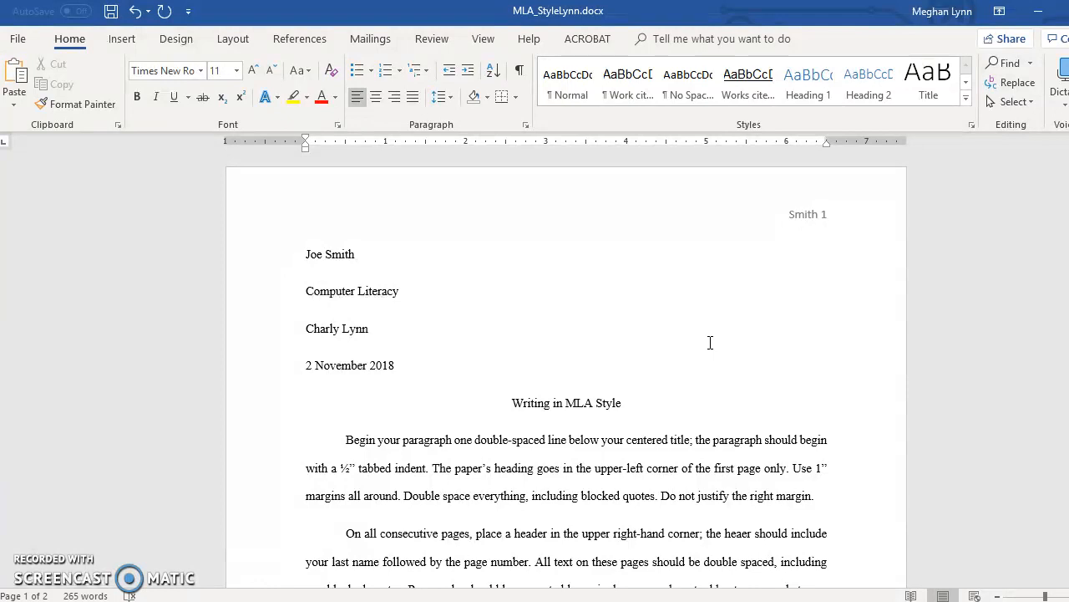
{"action": "scroll", "coordinate": [711, 342], "scroll_direction": "down", "scroll_amount": 10}
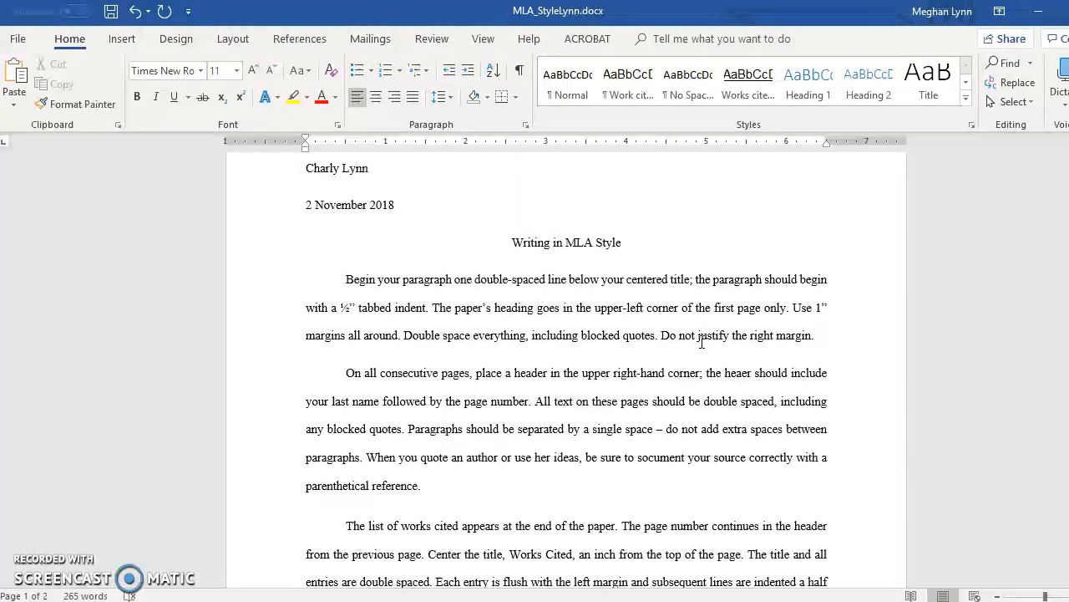
{"action": "scroll", "coordinate": [698, 342], "scroll_direction": "down", "scroll_amount": 6}
{"action": "left_click", "coordinate": [683, 342]}
{"action": "scroll", "coordinate": [670, 343], "scroll_direction": "up", "scroll_amount": 8}
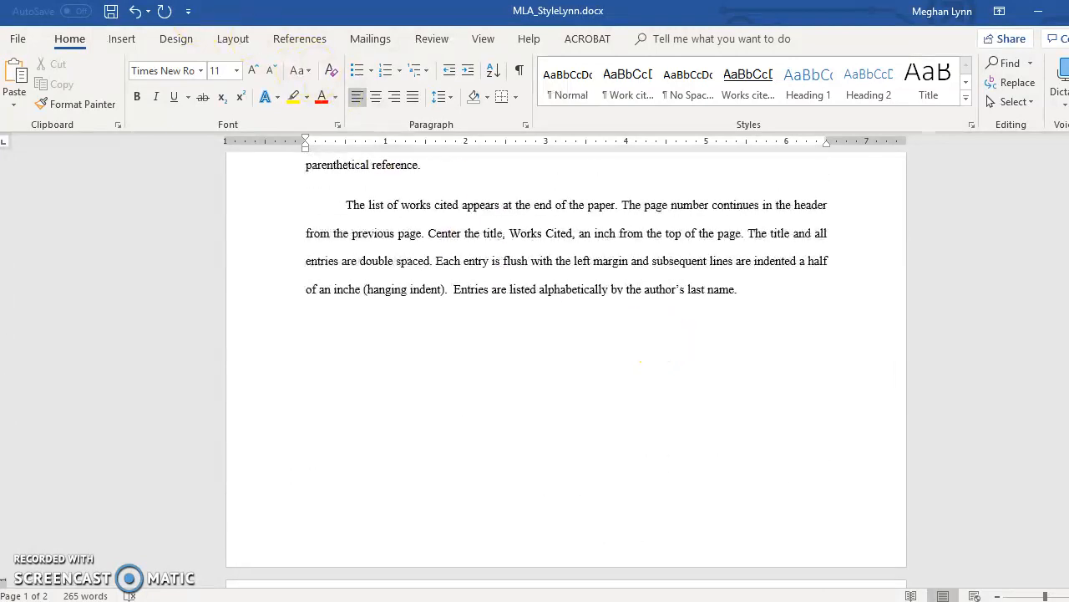
{"action": "left_click", "coordinate": [111, 12]}
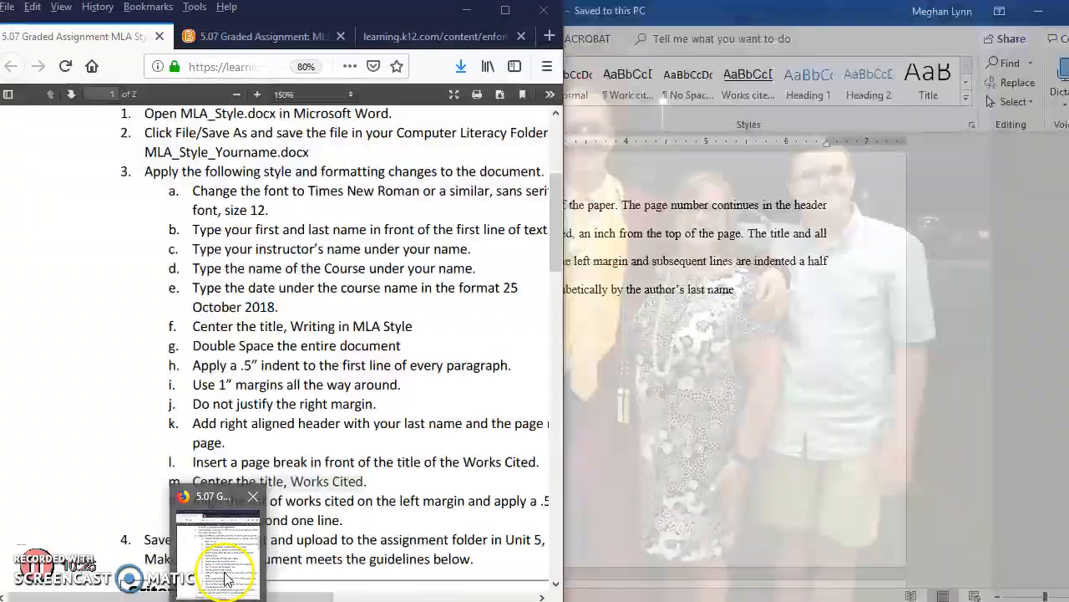
Step: Switch to Firefox at full size and go to the Submissions section of the 5.07 Graded Assignment: MLA Style page
{"action": "left_click", "coordinate": [219, 543]}
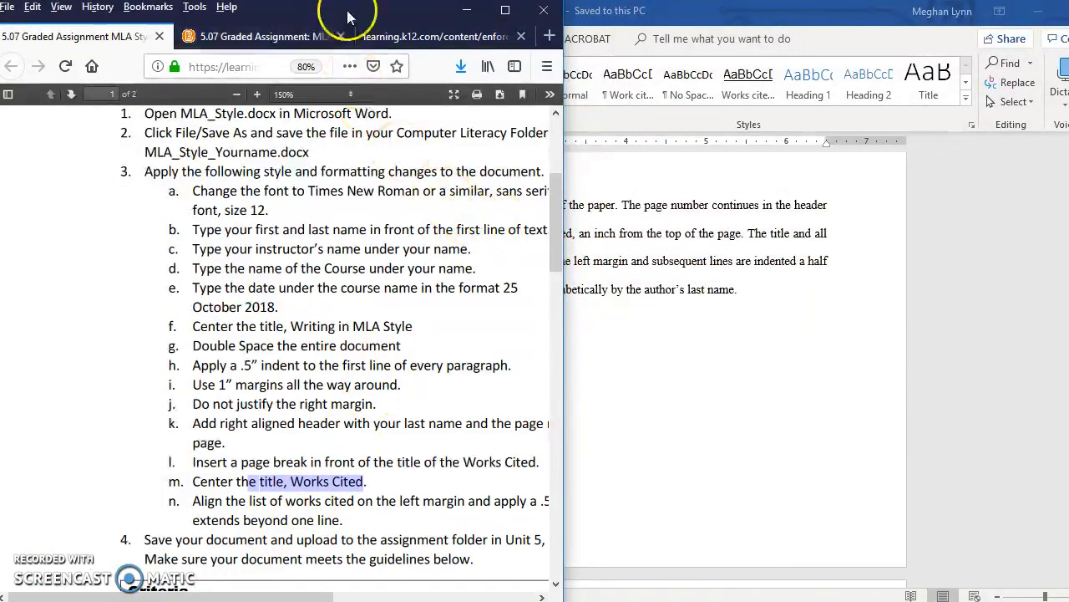
{"action": "left_click", "coordinate": [504, 11]}
{"action": "left_click", "coordinate": [309, 37]}
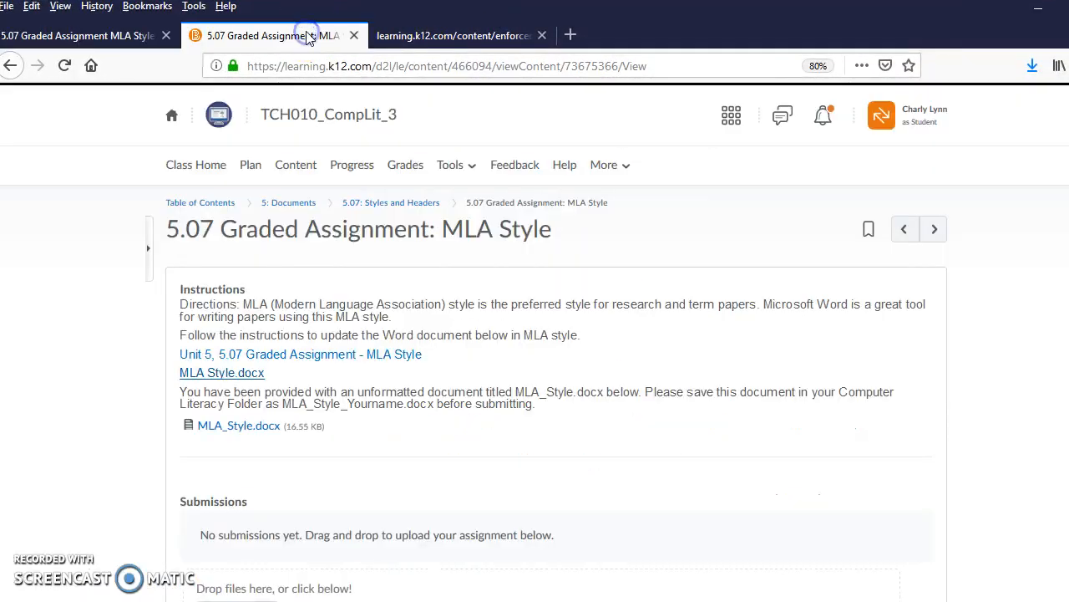
{"action": "scroll", "coordinate": [377, 422], "scroll_direction": "down", "scroll_amount": 5}
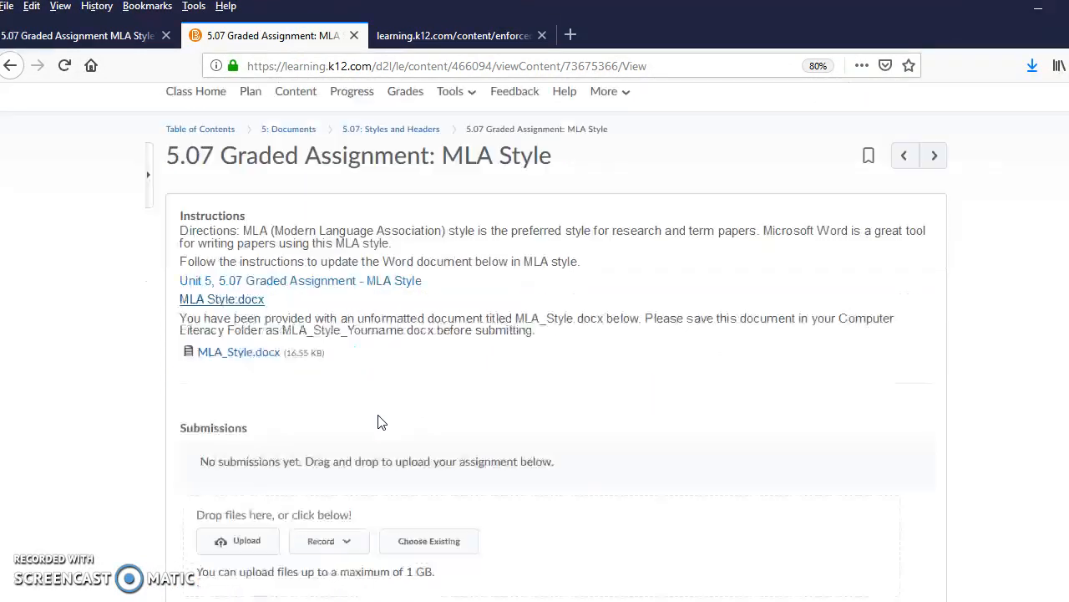
Step: Upload the just-saved MLA_Style document from the Computer Literacy folder on the Desktop to the assignment submission
{"action": "left_click", "coordinate": [242, 406]}
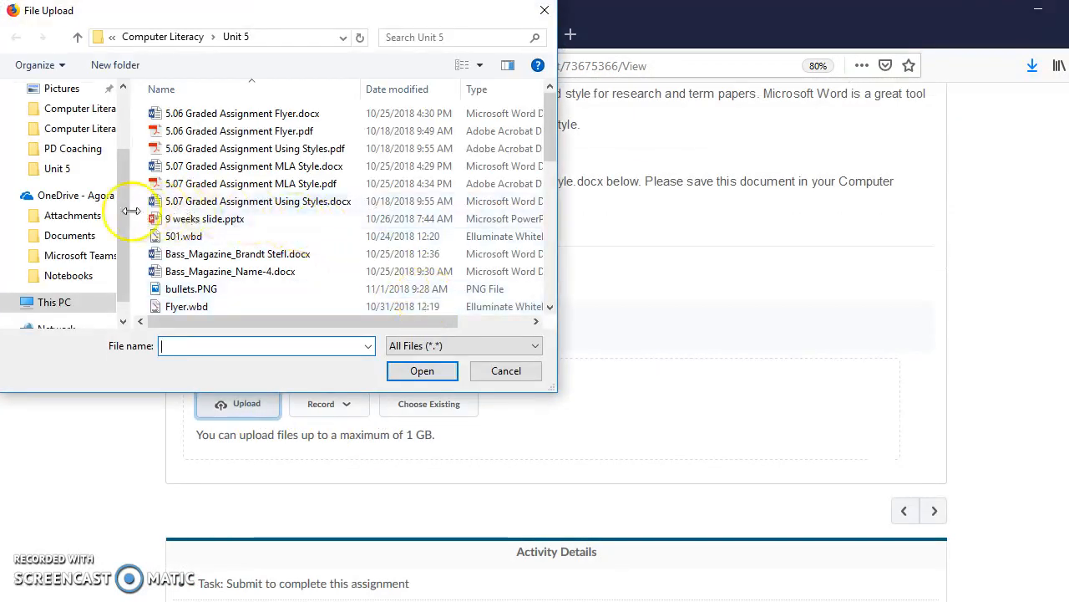
{"action": "scroll", "coordinate": [115, 142], "scroll_direction": "up", "scroll_amount": 2}
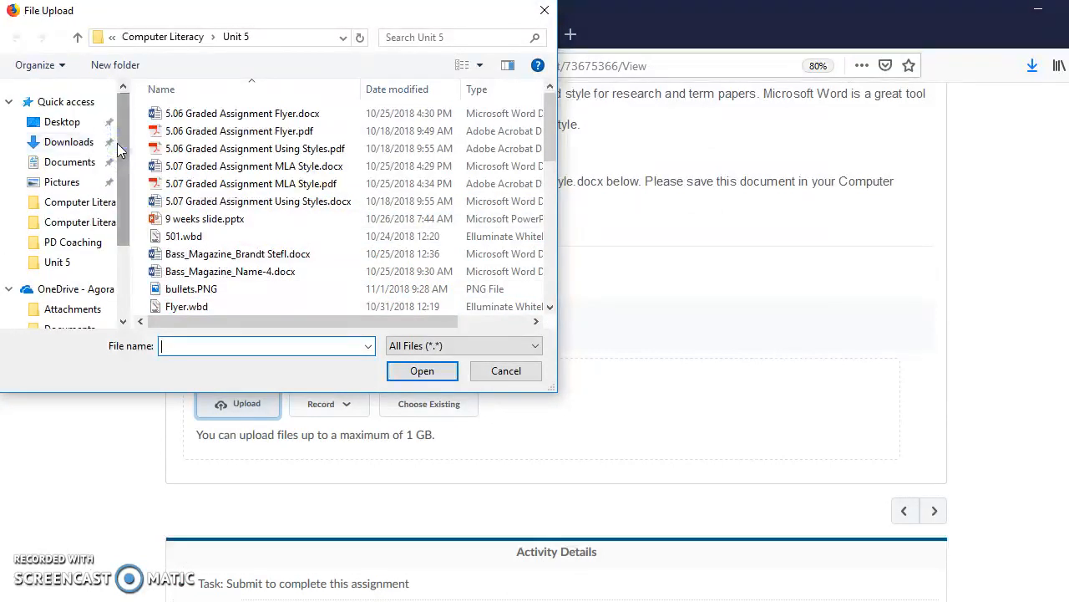
{"action": "left_click", "coordinate": [109, 144]}
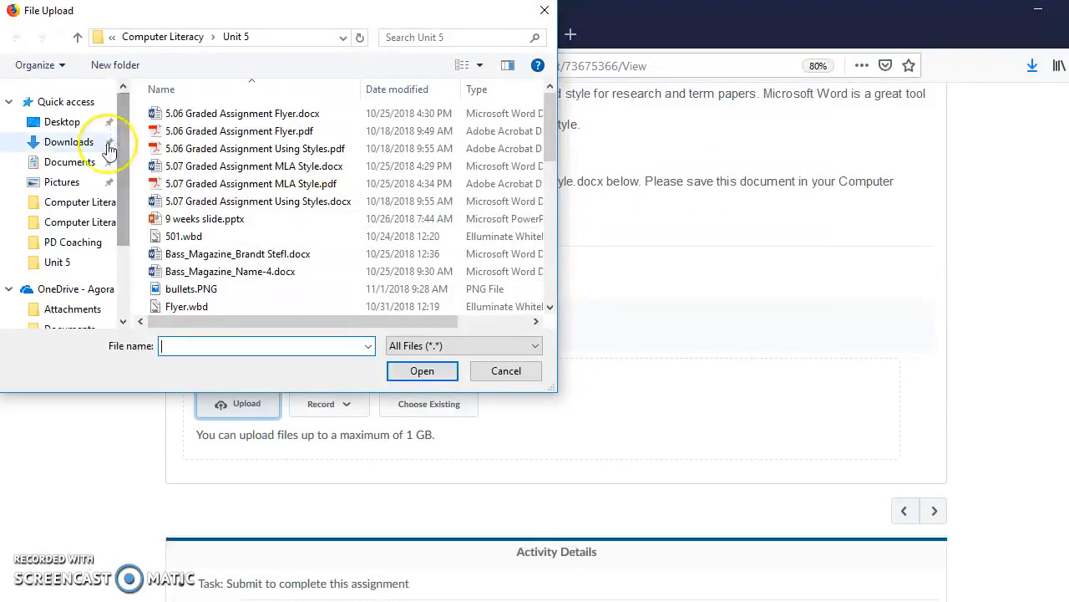
{"action": "left_click", "coordinate": [62, 122]}
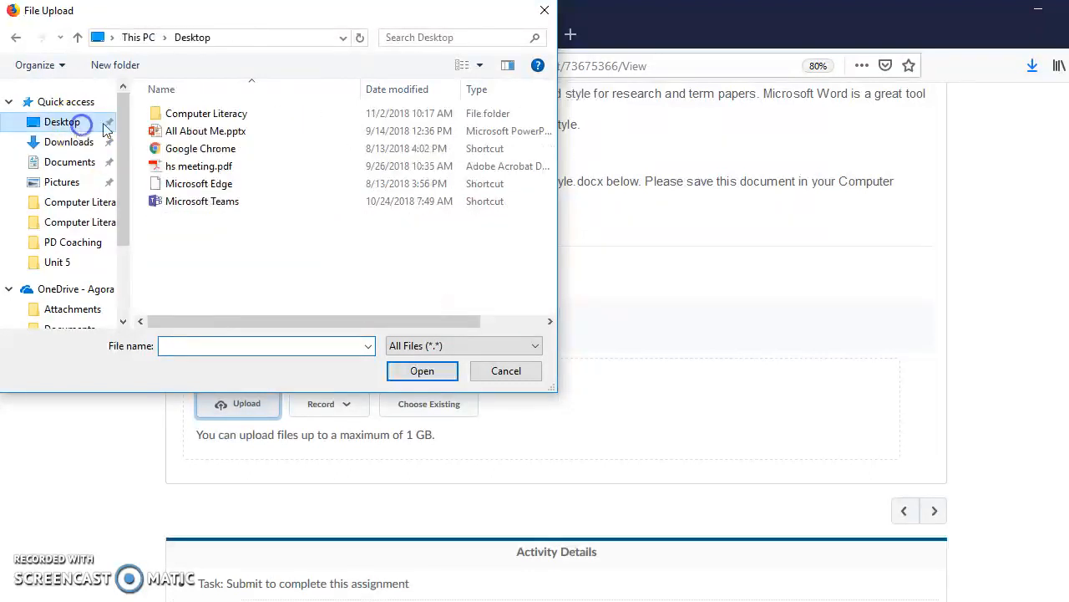
{"action": "double_click", "coordinate": [203, 118]}
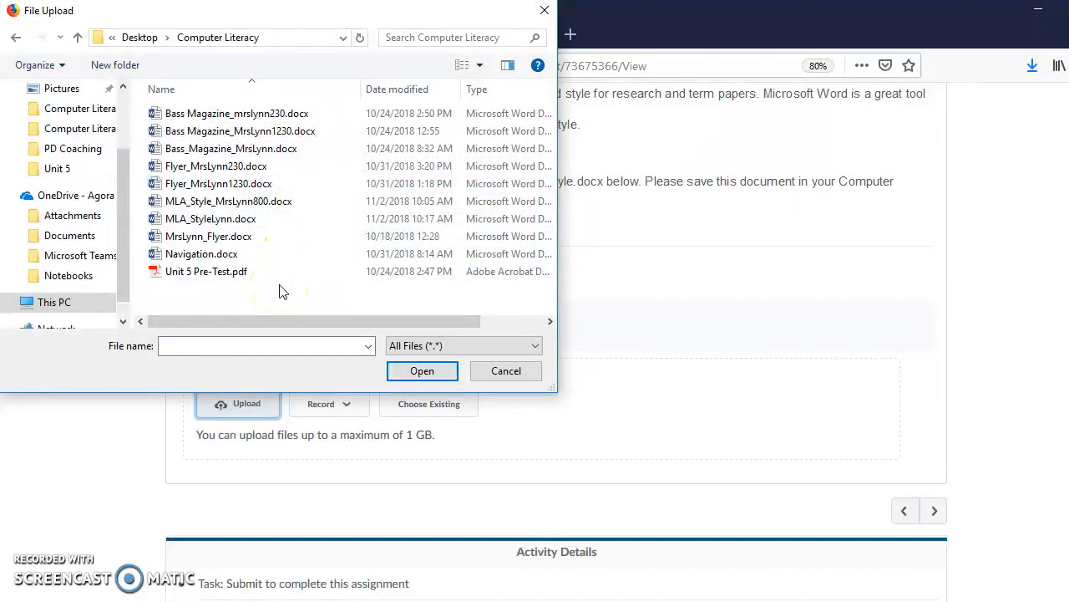
{"action": "left_click", "coordinate": [239, 222]}
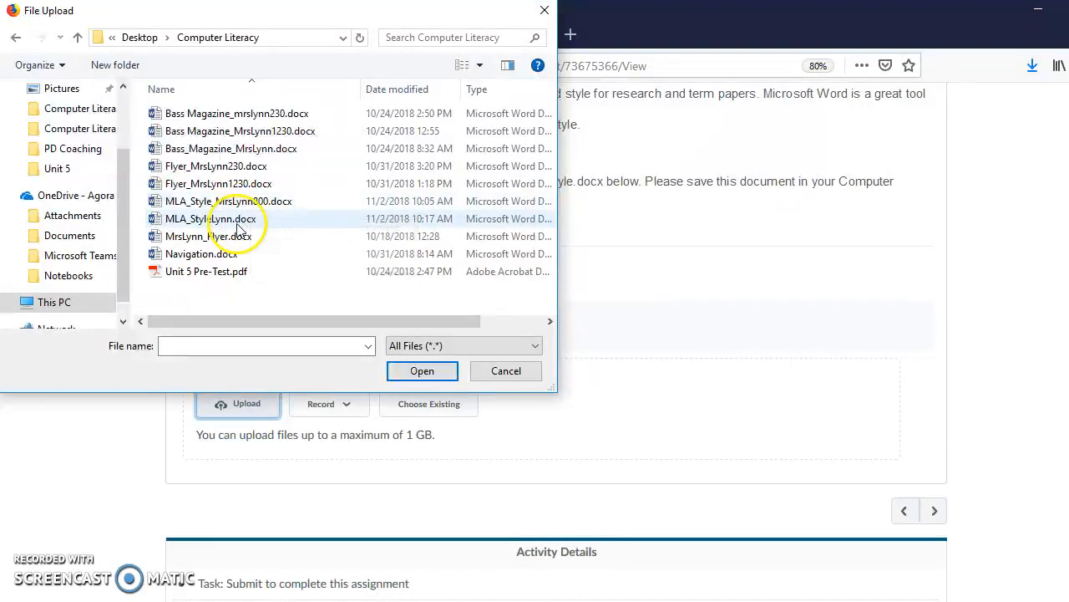
{"action": "left_click", "coordinate": [237, 223]}
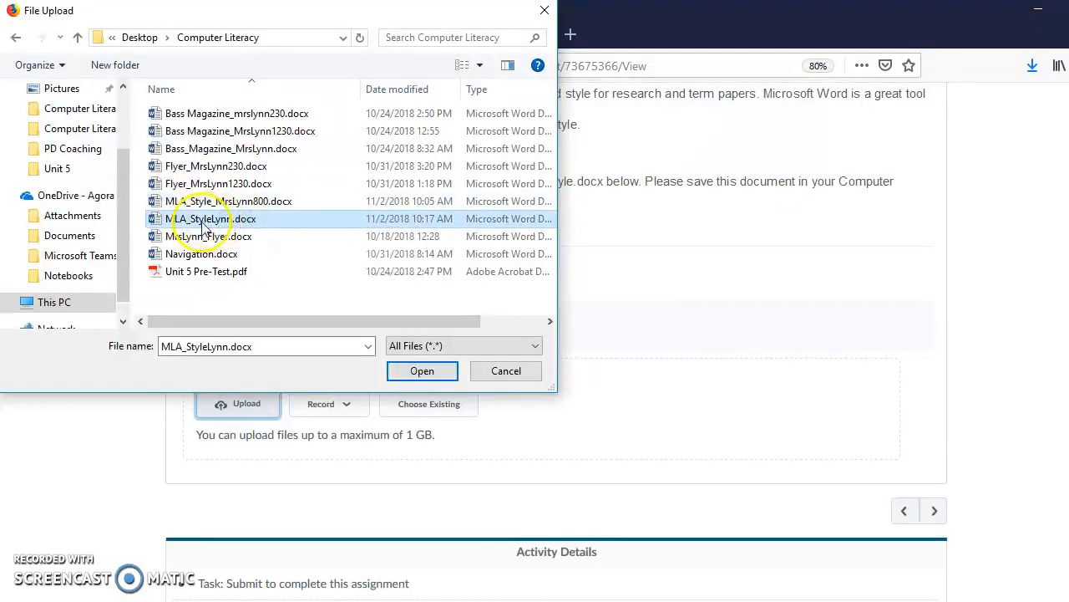
{"action": "left_click", "coordinate": [419, 370]}
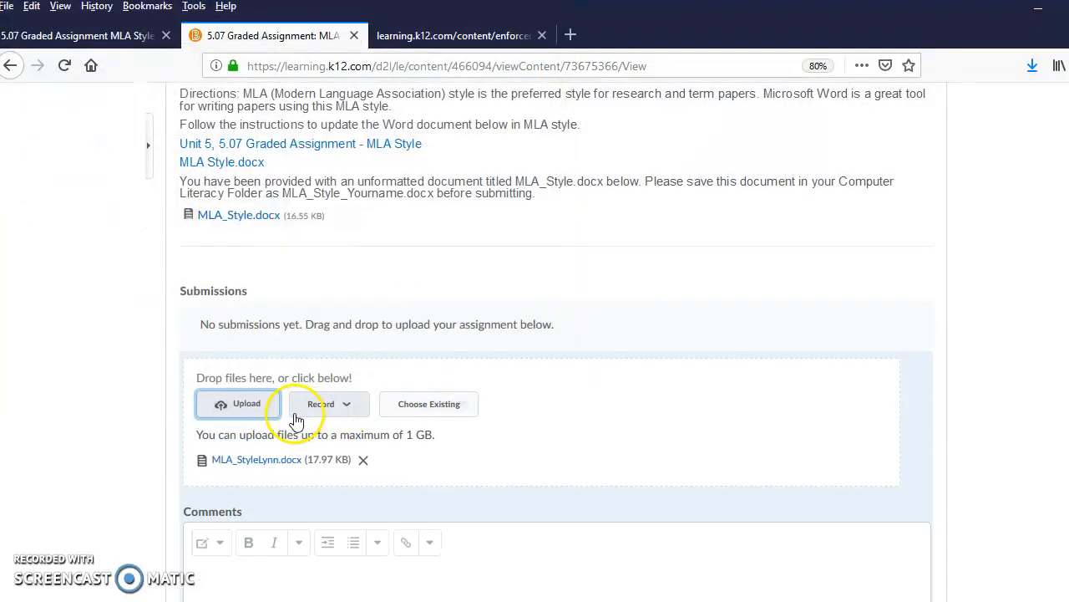
Step: Submit the assignment without comments and check the submitted file on the assignment page
{"action": "scroll", "coordinate": [271, 434], "scroll_direction": "down", "scroll_amount": 5}
{"action": "left_click", "coordinate": [220, 391]}
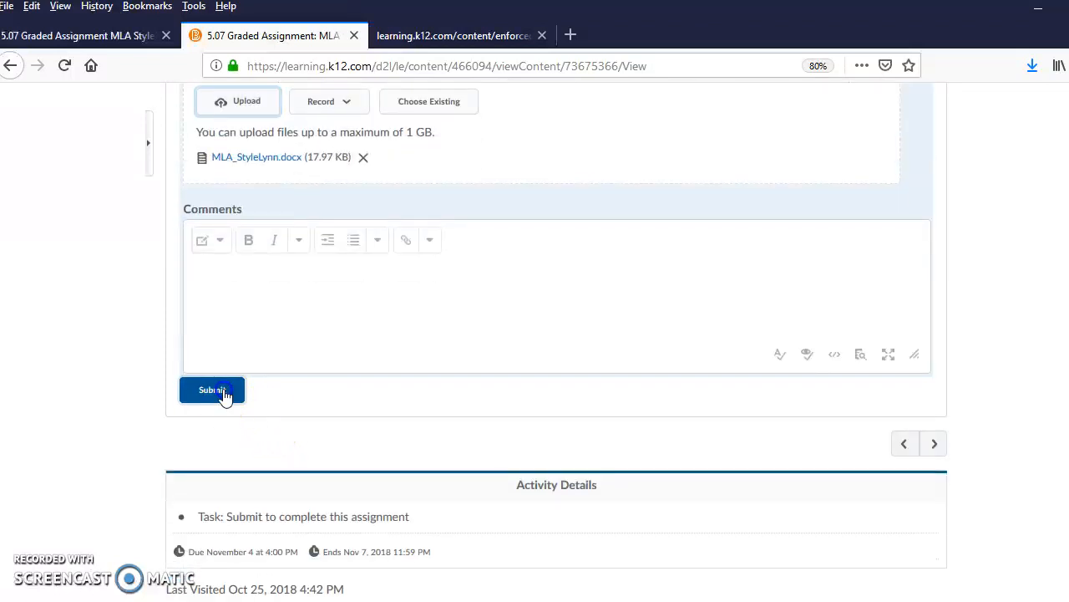
{"action": "scroll", "coordinate": [556, 397], "scroll_direction": "up", "scroll_amount": 5}
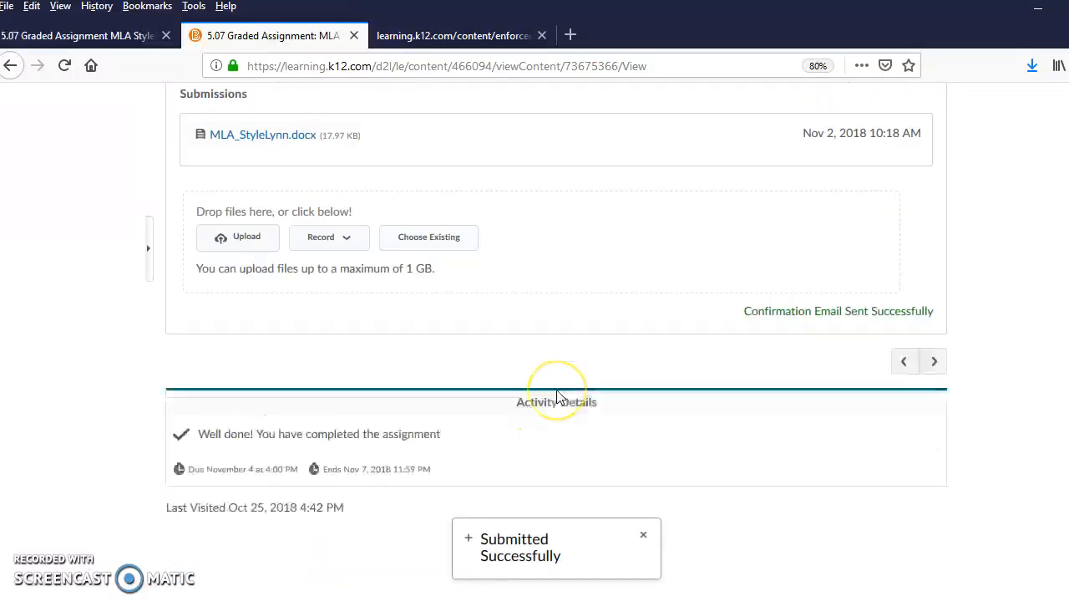
{"action": "scroll", "coordinate": [560, 397], "scroll_direction": "up", "scroll_amount": 2}
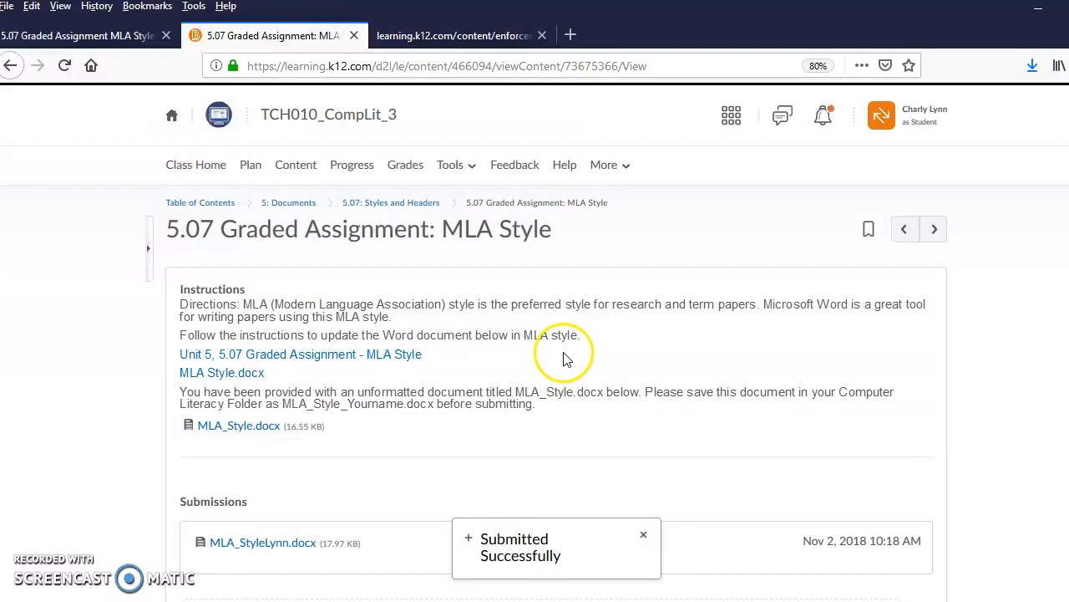